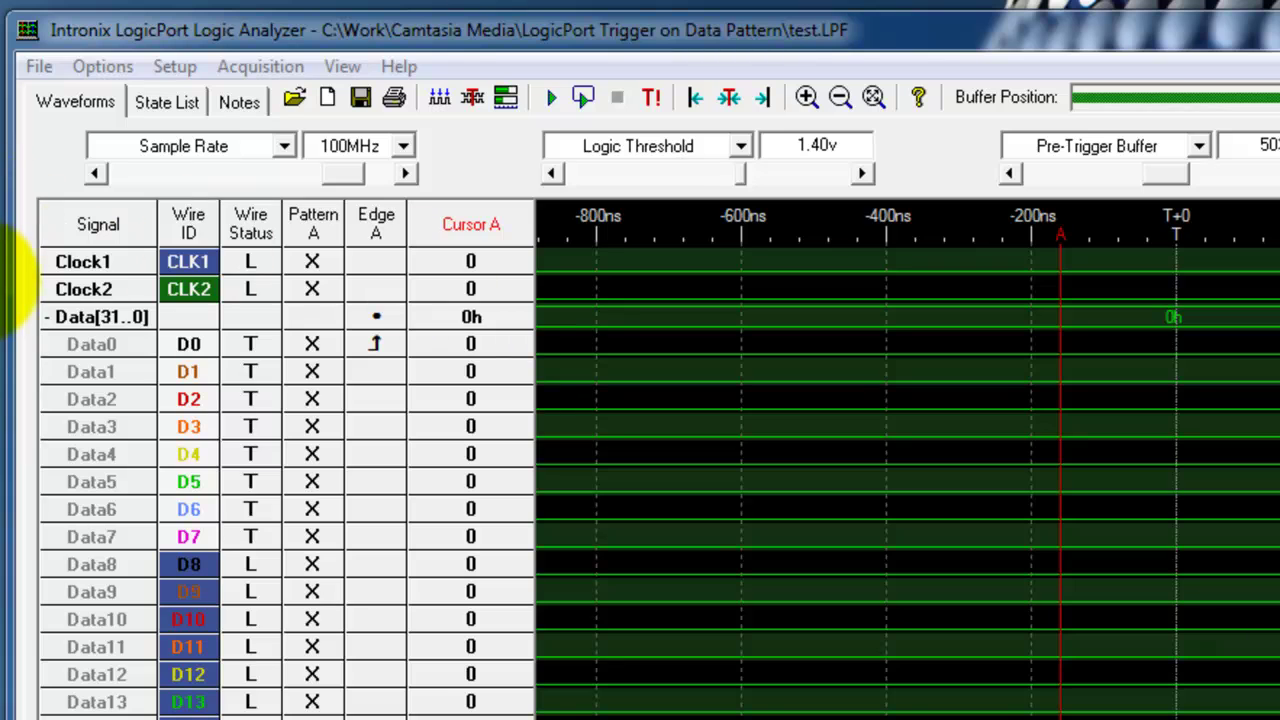
# Remove every signal and group from the test.LPF signal list, confirming the deletion
pyautogui.rightClick(120, 225)
pyautogui.moveTo(197, 239)
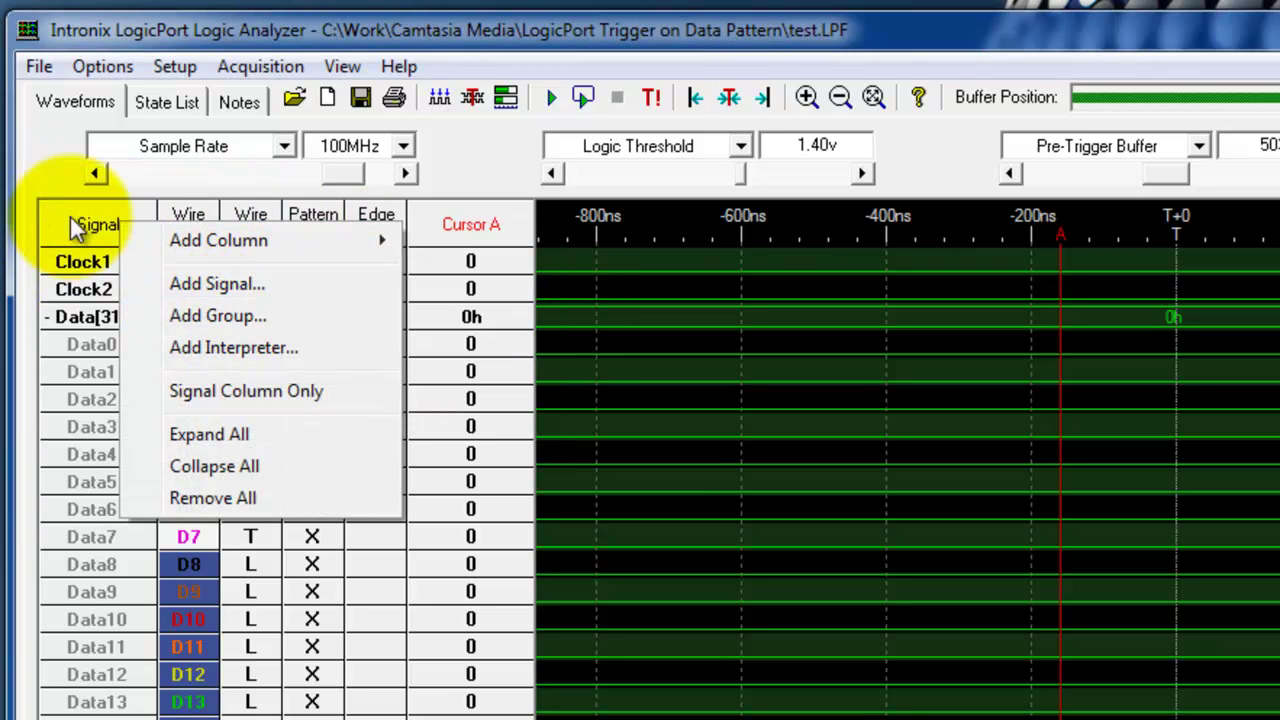
pyautogui.click(237, 500)
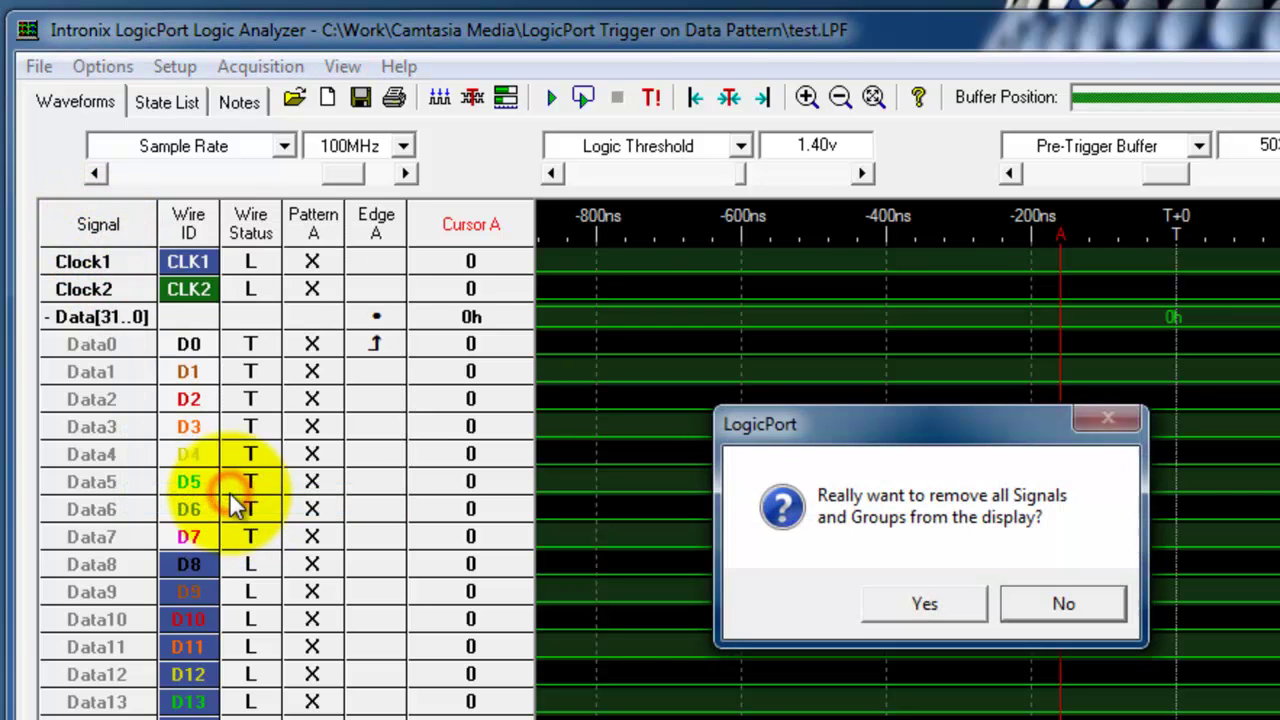
pyautogui.click(930, 606)
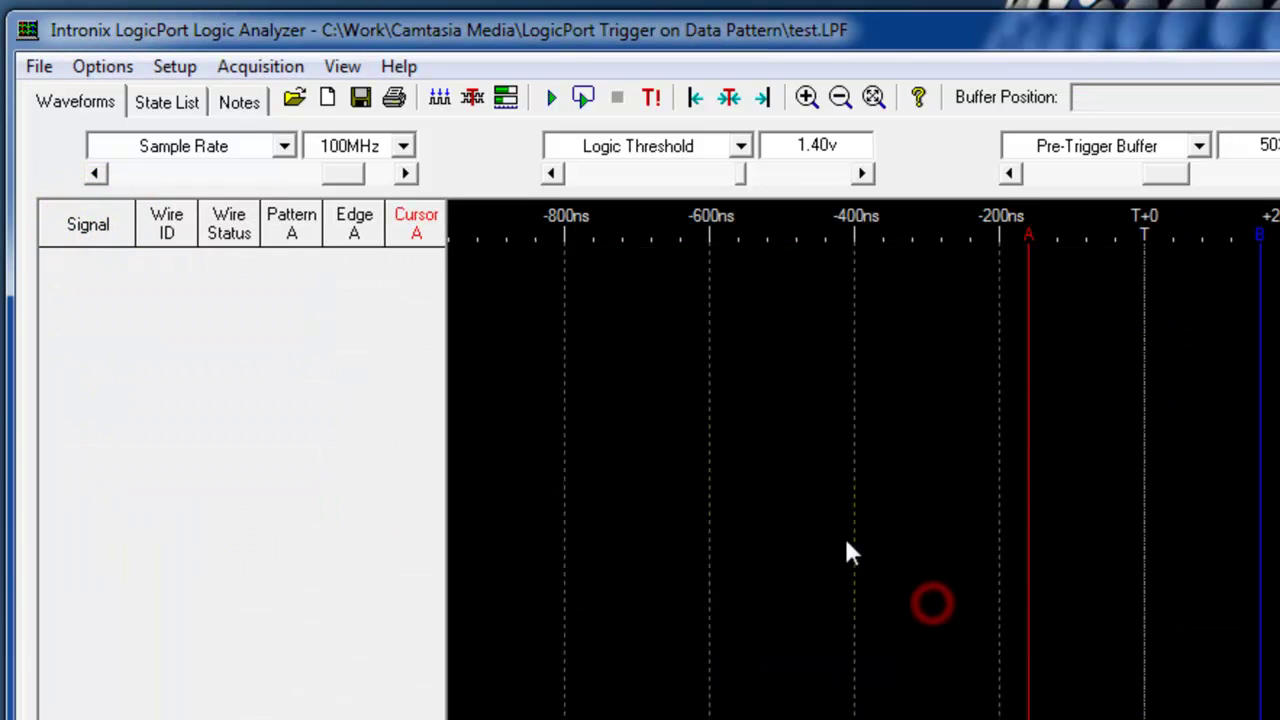
# In the Signal Names editor, rename D0 and D1 to Count0 and Count1
pyautogui.click(183, 67)
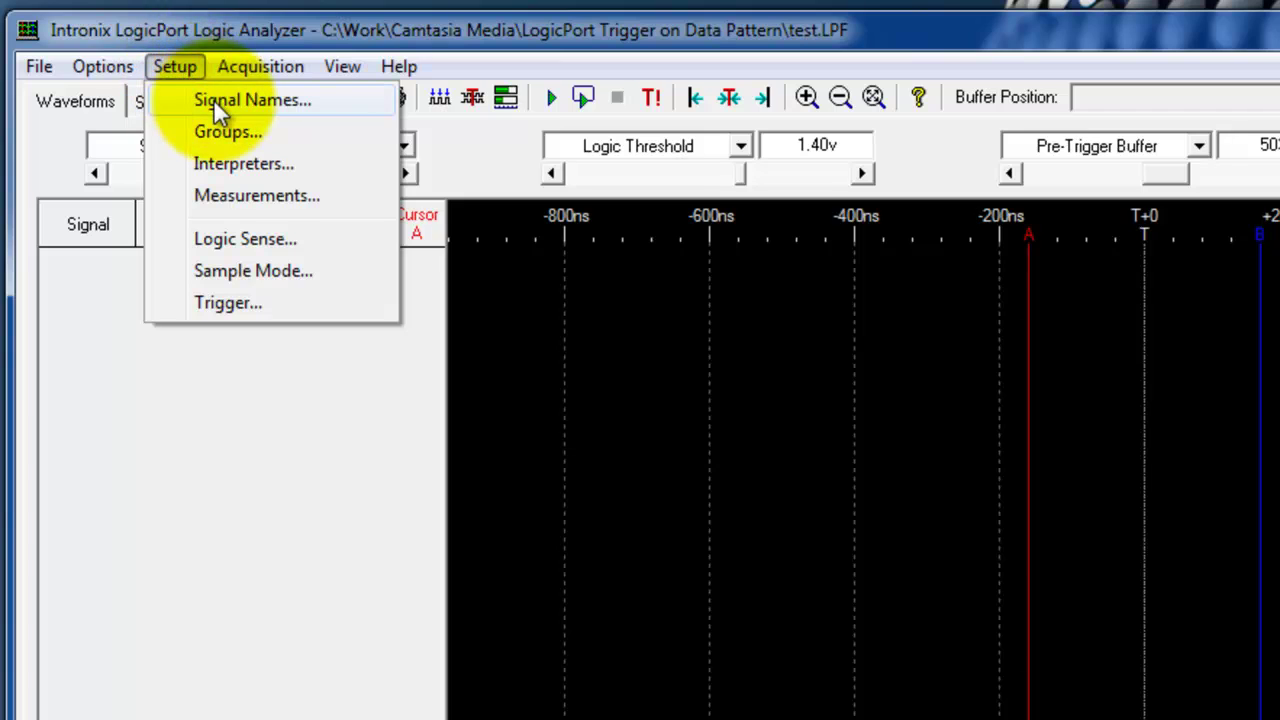
pyautogui.click(320, 100)
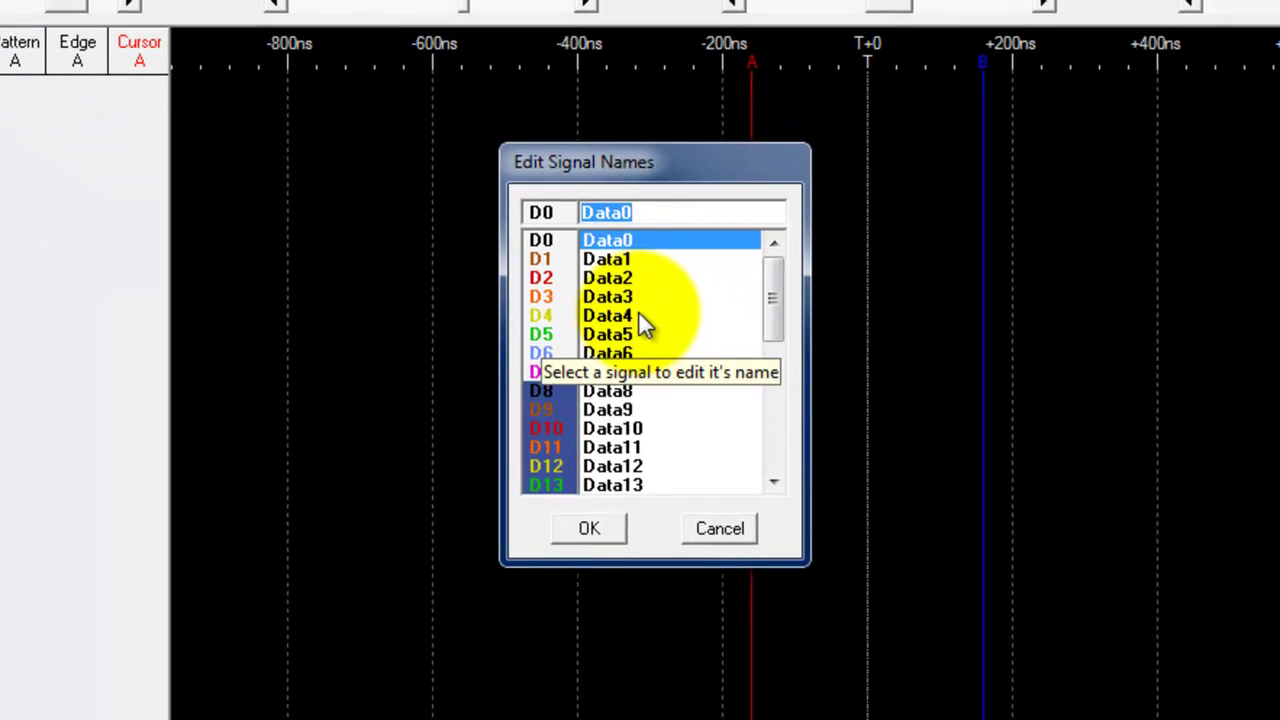
pyautogui.write('Co')
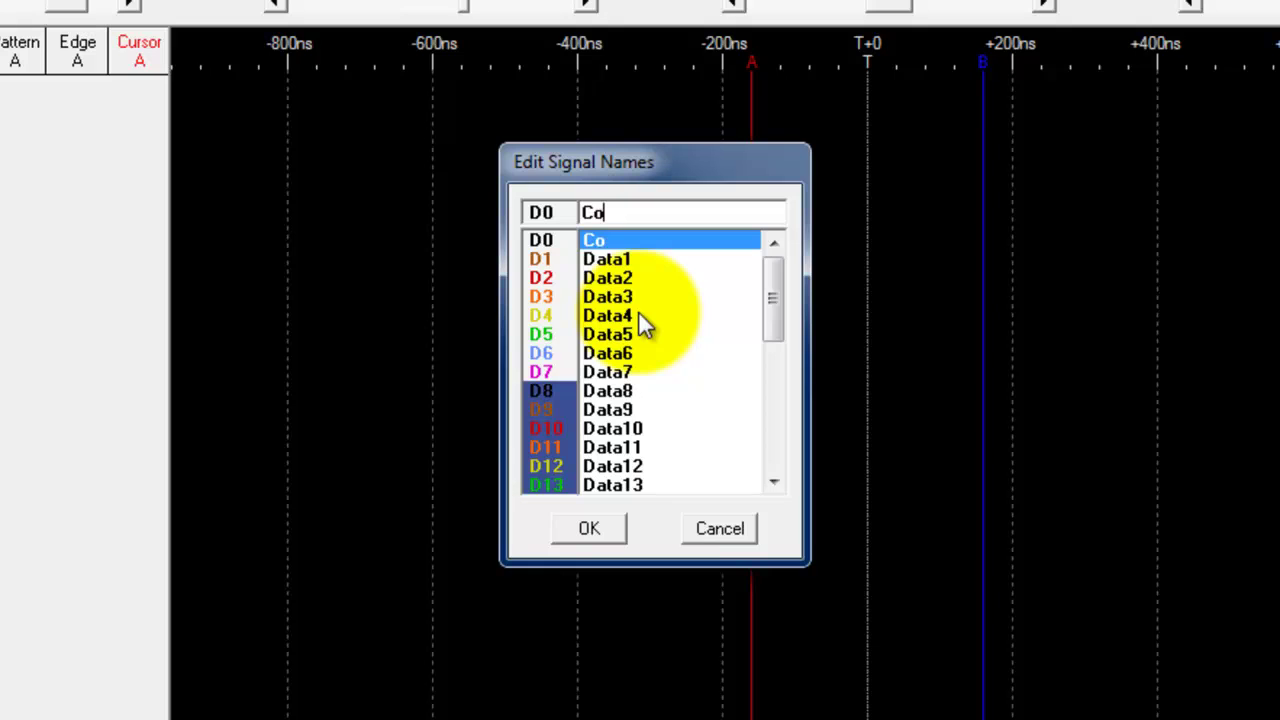
pyautogui.write('unt0')
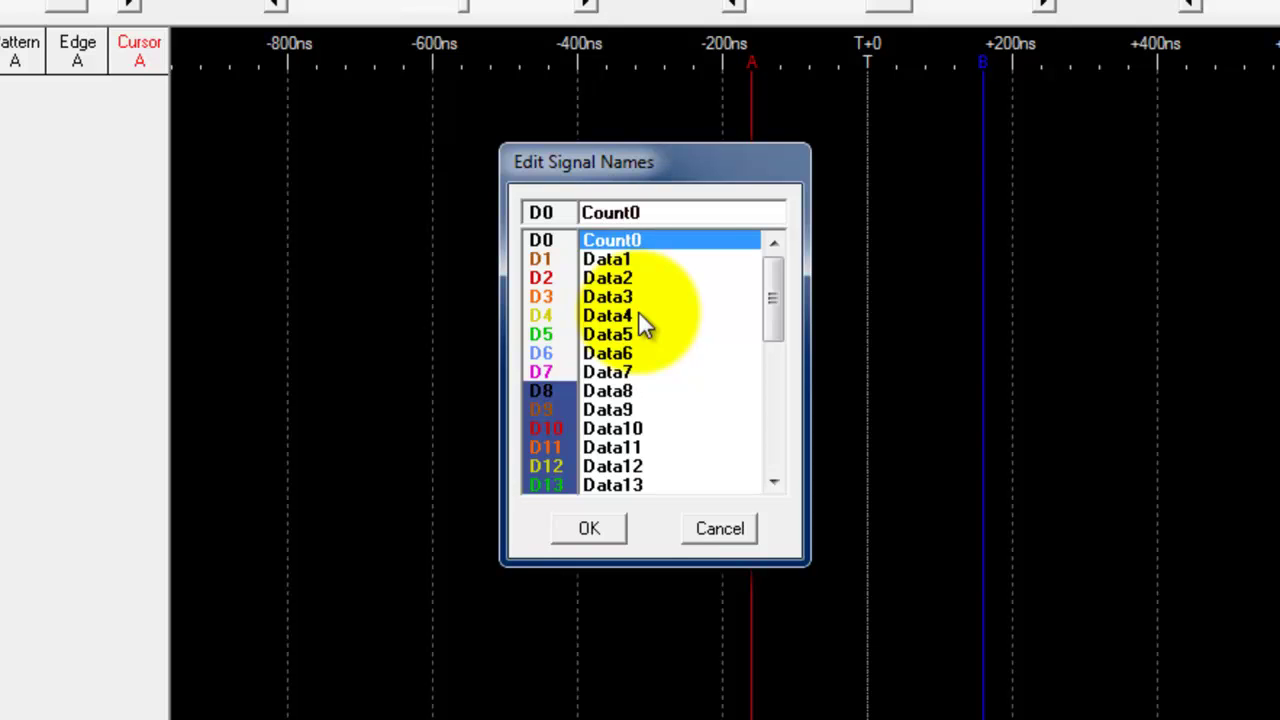
pyautogui.press('Return')
pyautogui.write('Co')
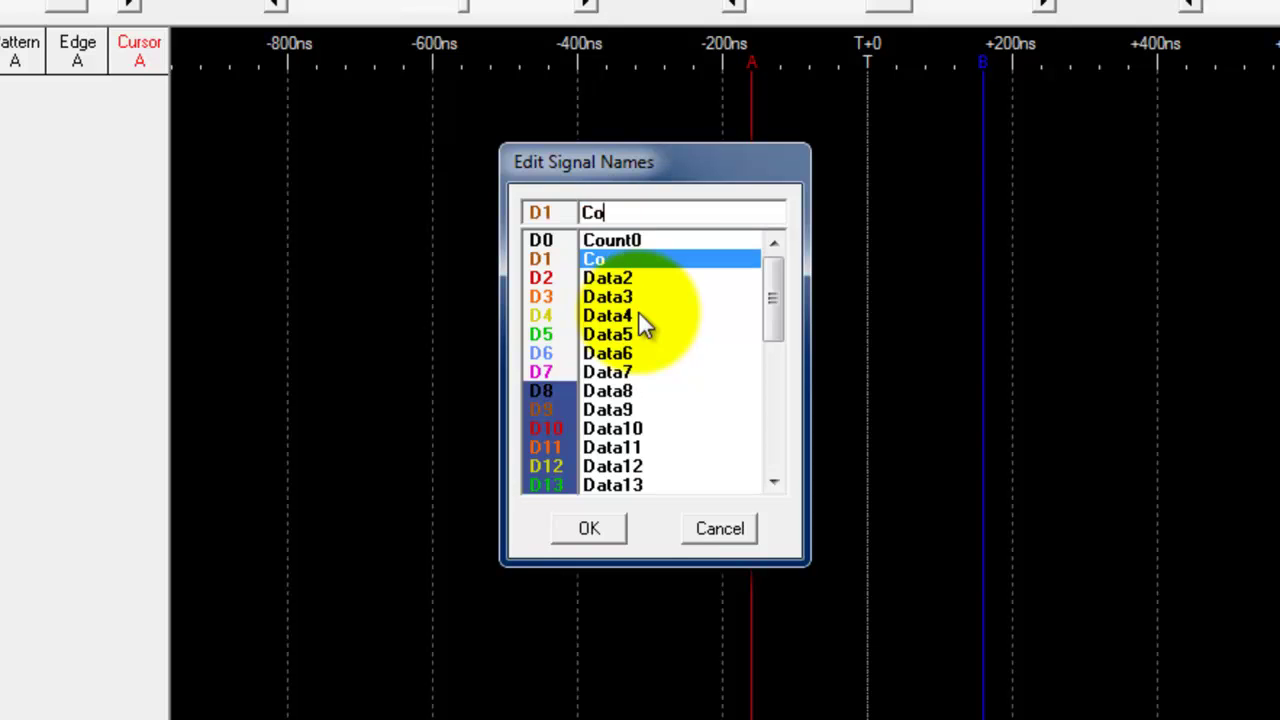
pyautogui.write('unt1')
pyautogui.press('Return')
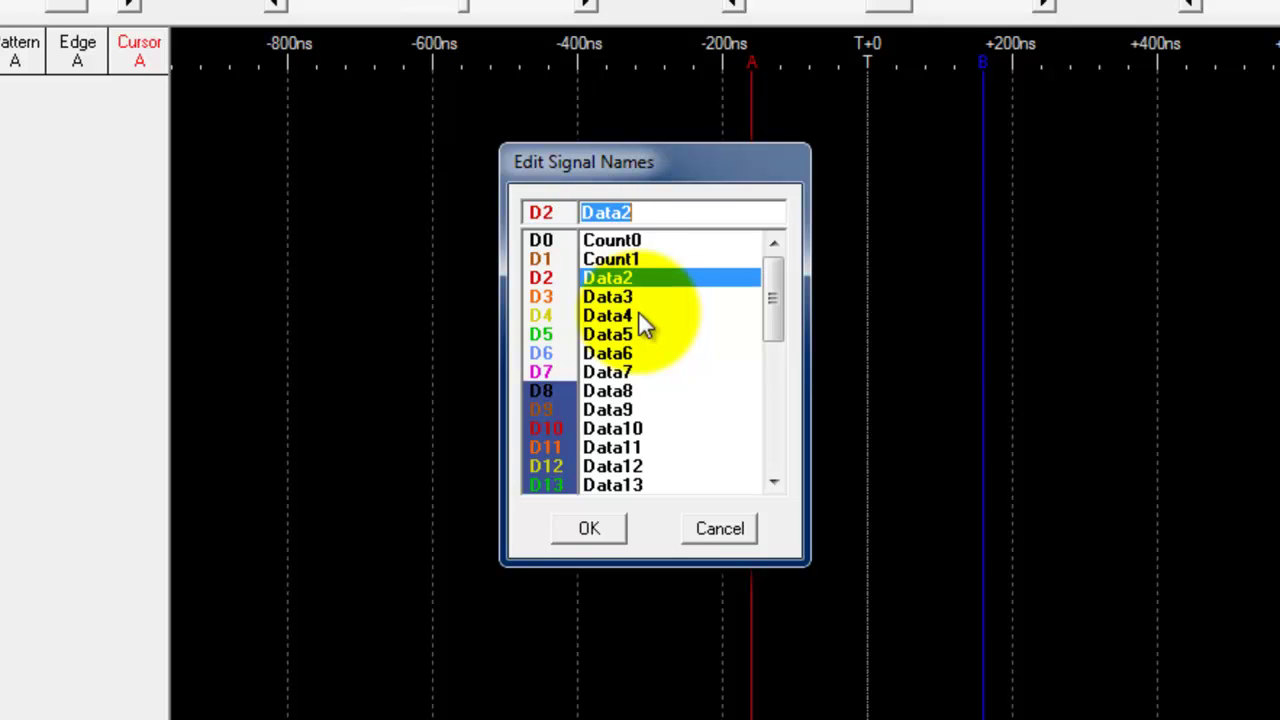
# Rename D2 through D5 to Count2, Count3, Count4 and Count5
pyautogui.write('Cp')
pyautogui.press('BackSpace')
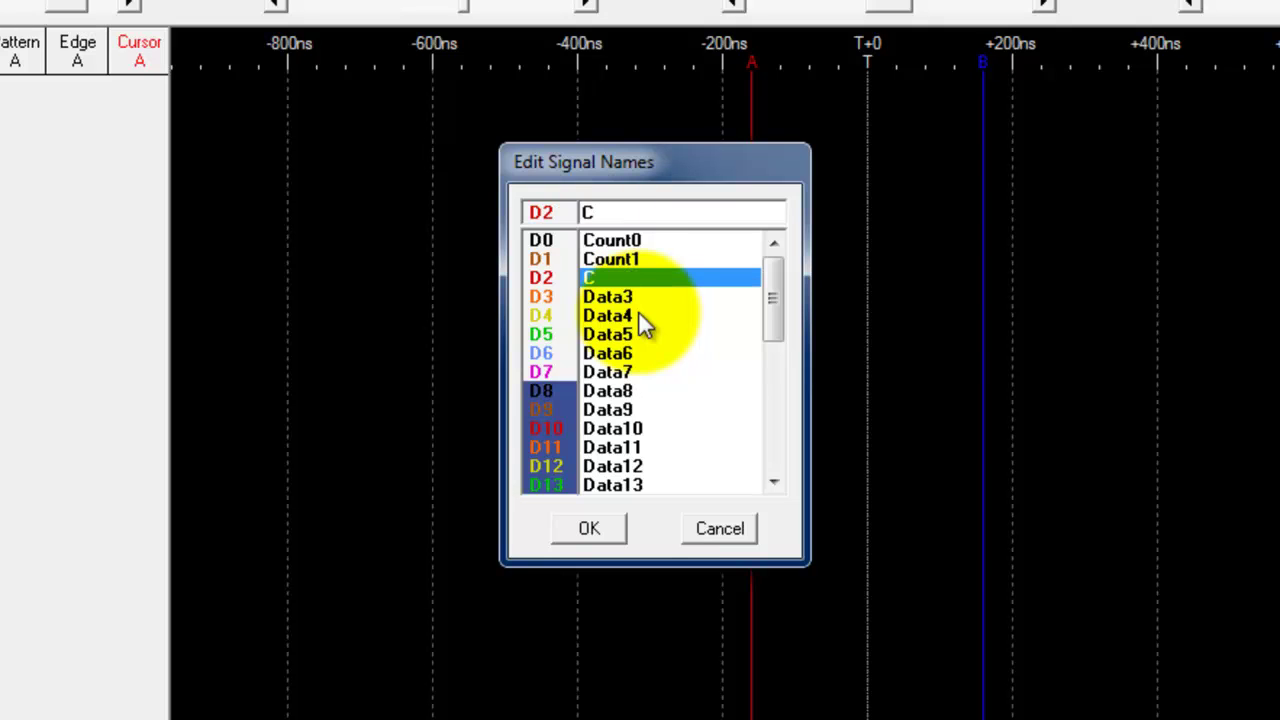
pyautogui.write('ount2')
pyautogui.press('Return')
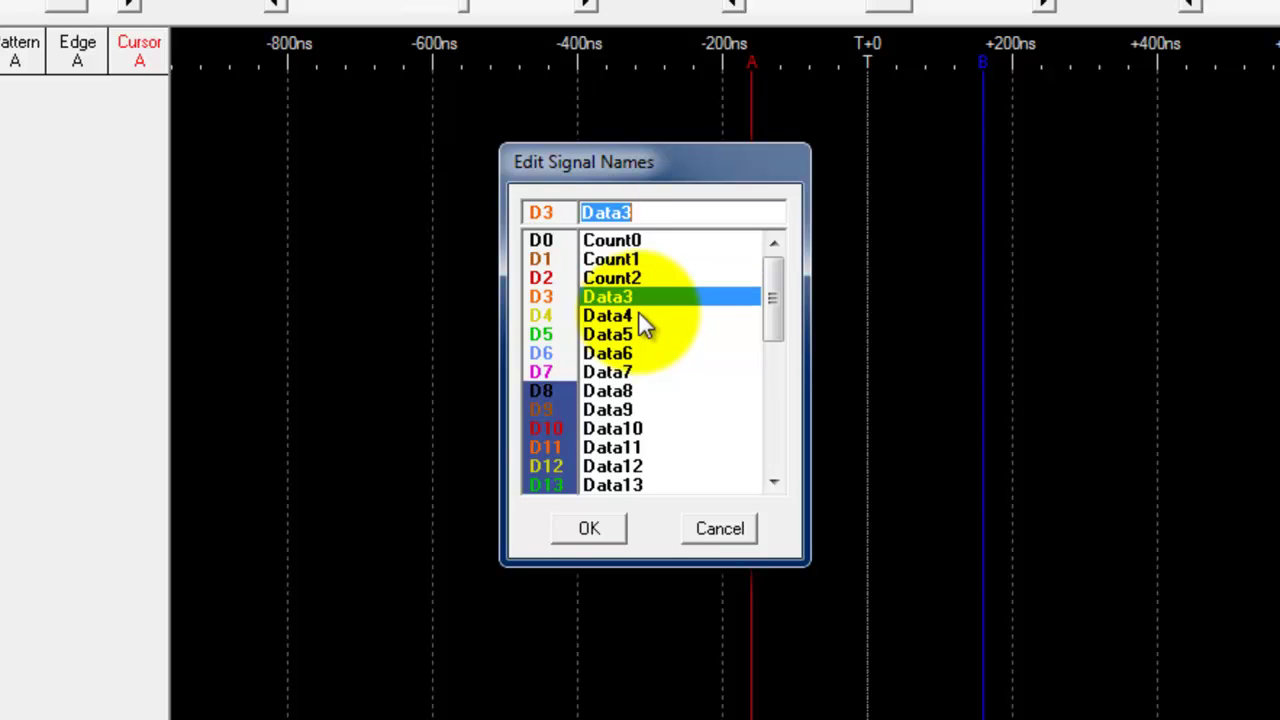
pyautogui.write('Count3')
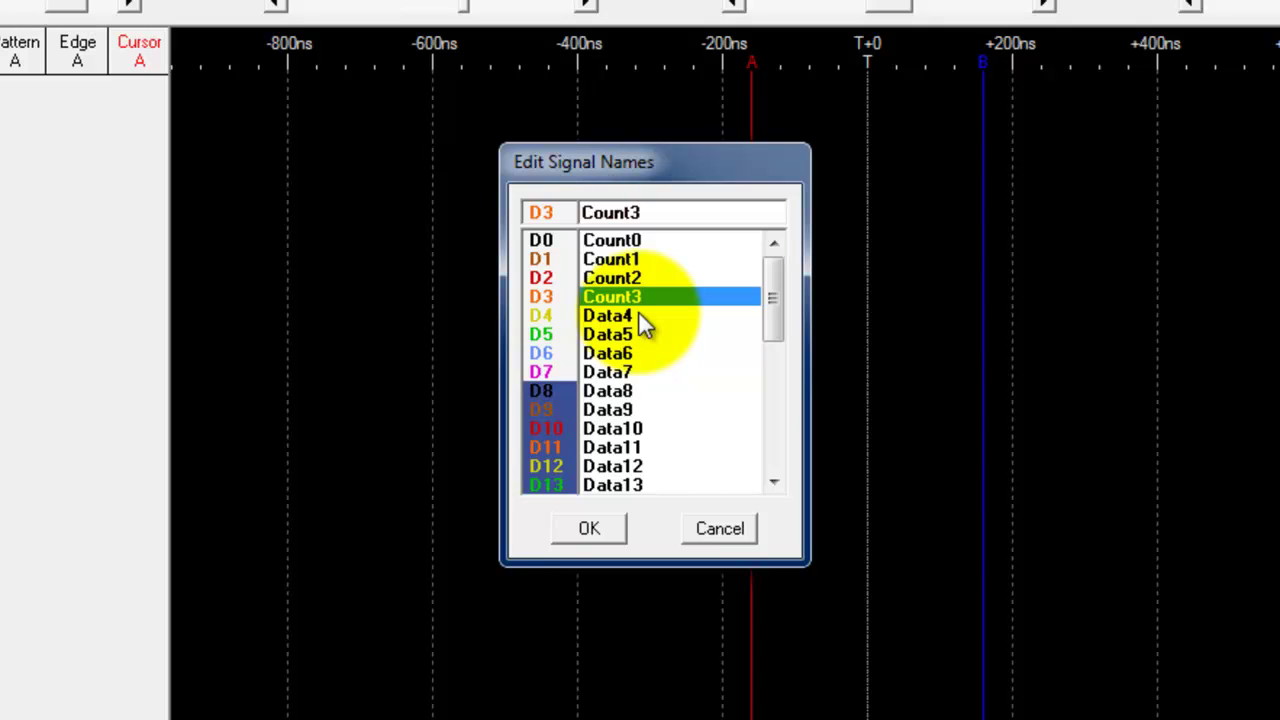
pyautogui.press('Return')
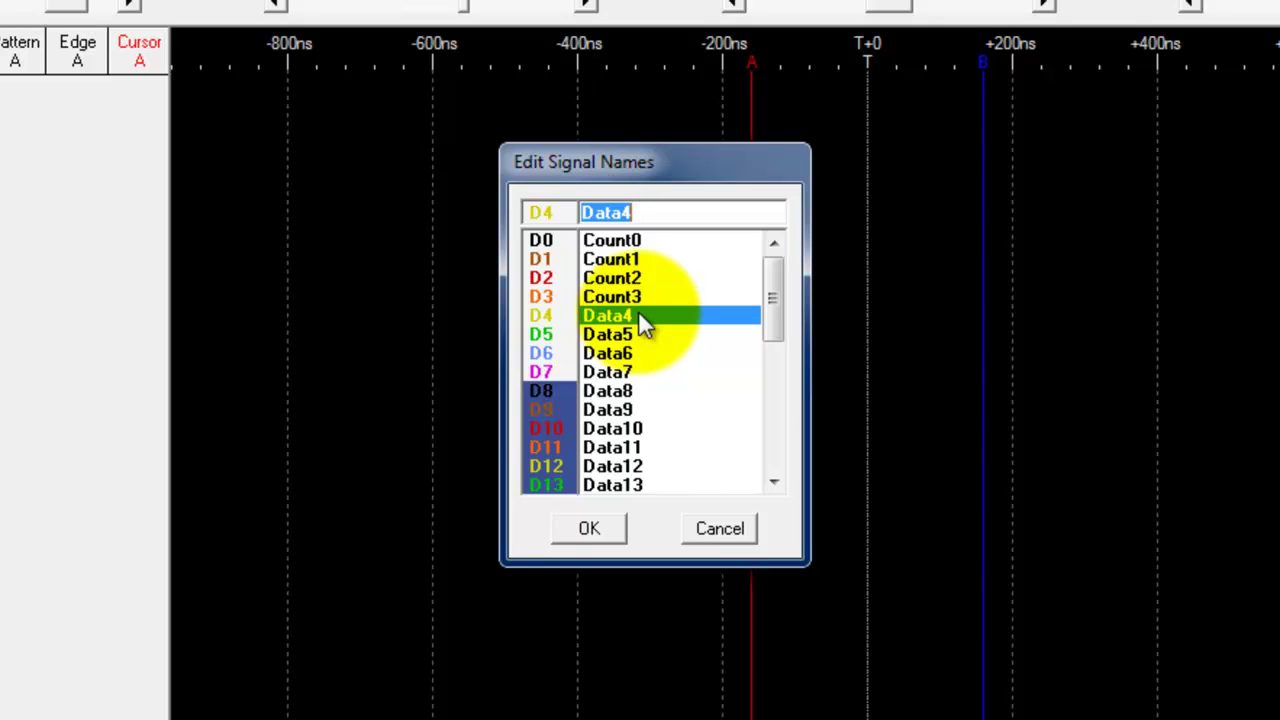
pyautogui.write('Count4')
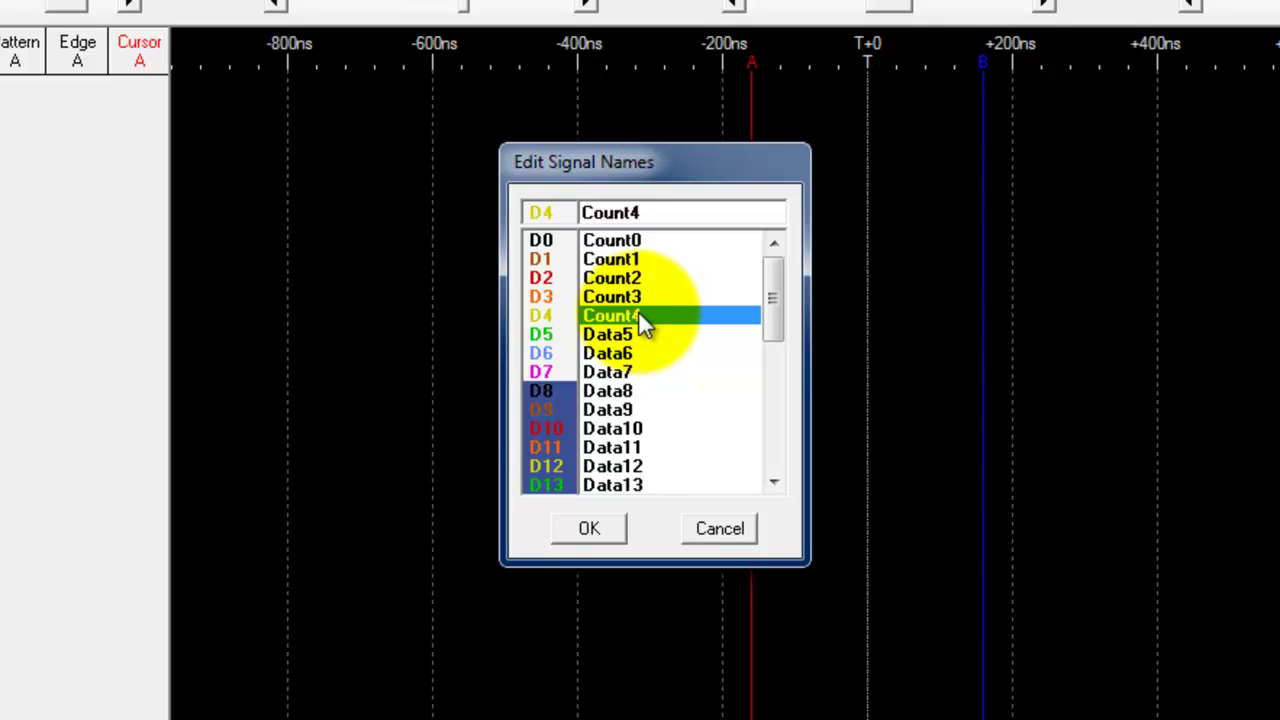
pyautogui.press('Return')
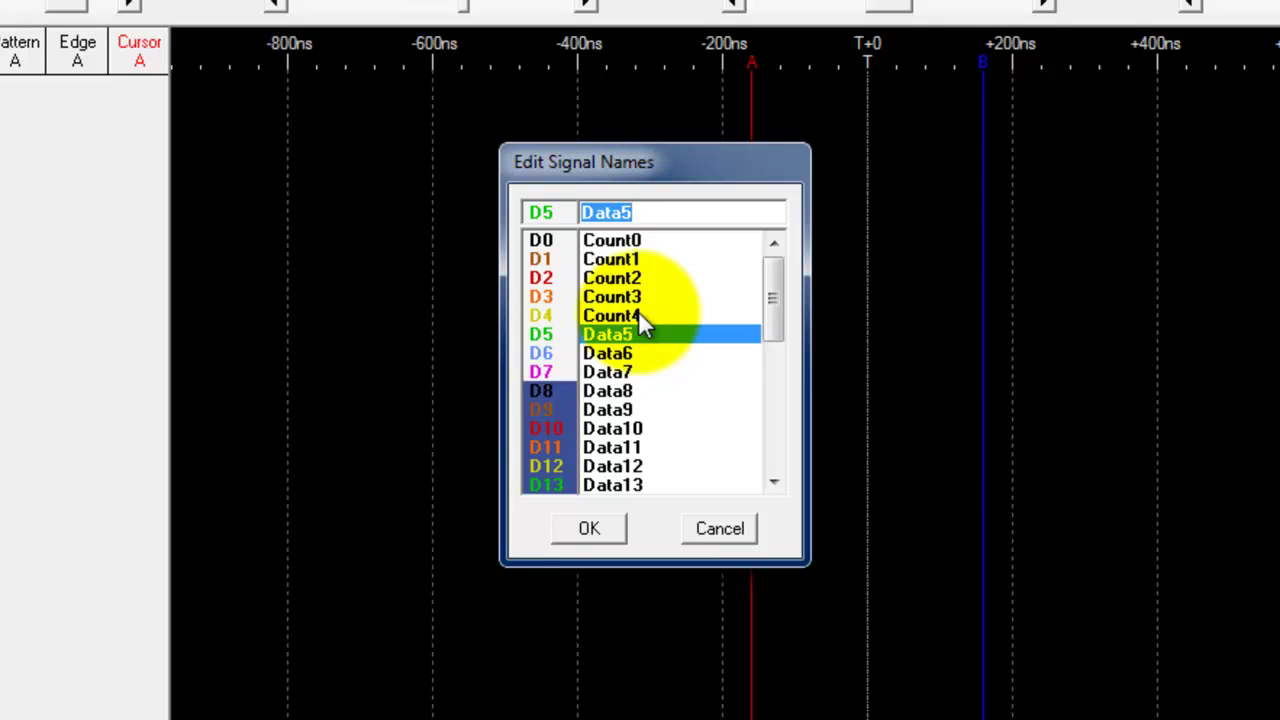
pyautogui.write('Coun')
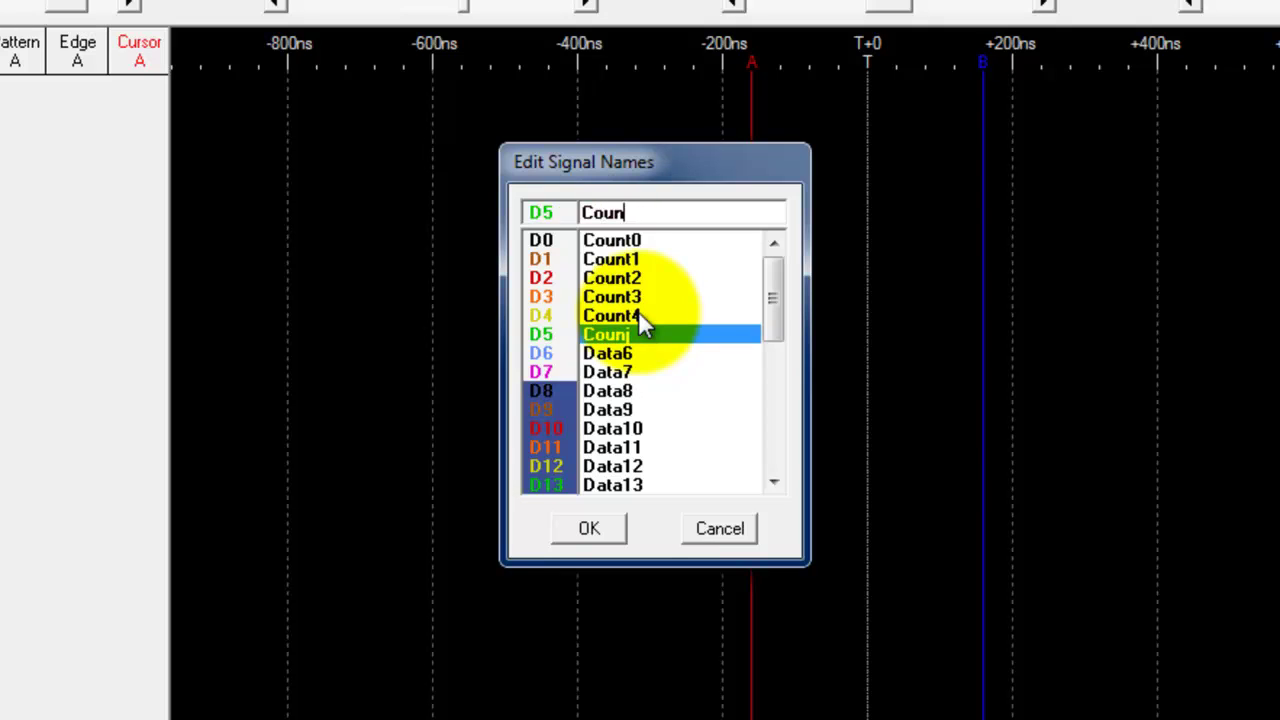
pyautogui.write('t5')
# Save the new signal names, then rename the Data[7..0] group to Count[5..0]
pyautogui.click(617, 526)
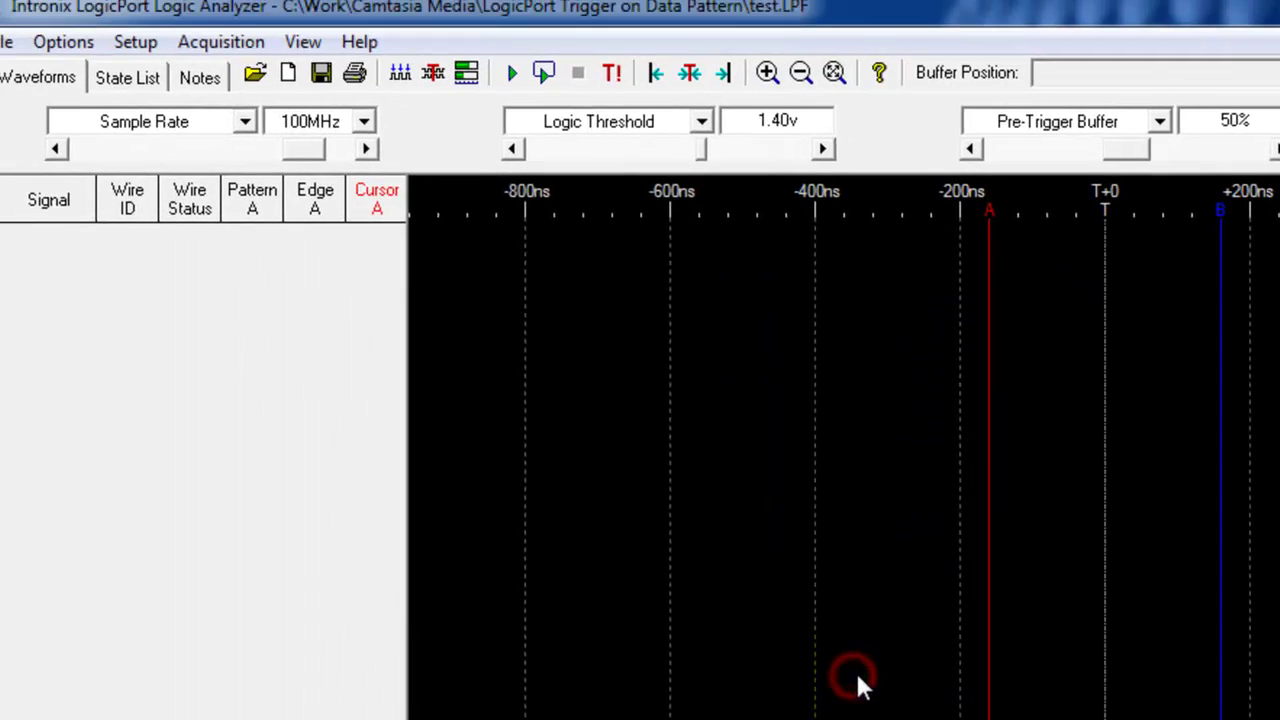
pyautogui.click(135, 41)
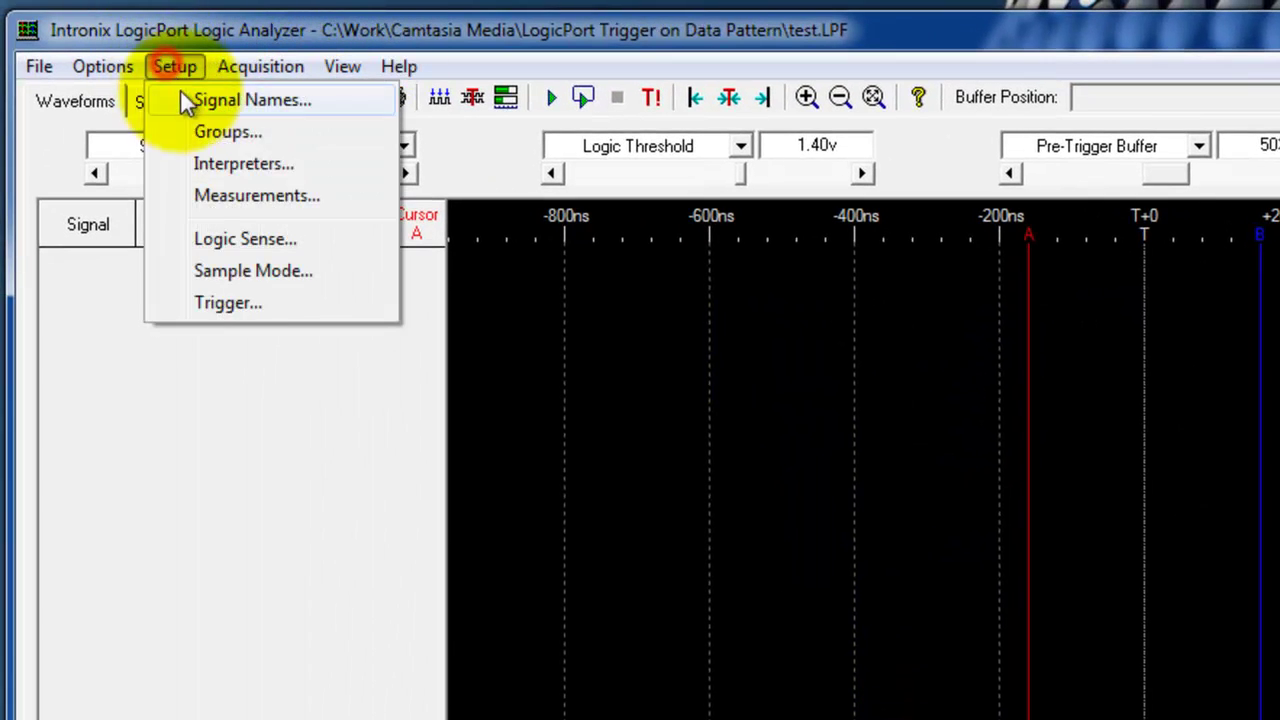
pyautogui.click(216, 131)
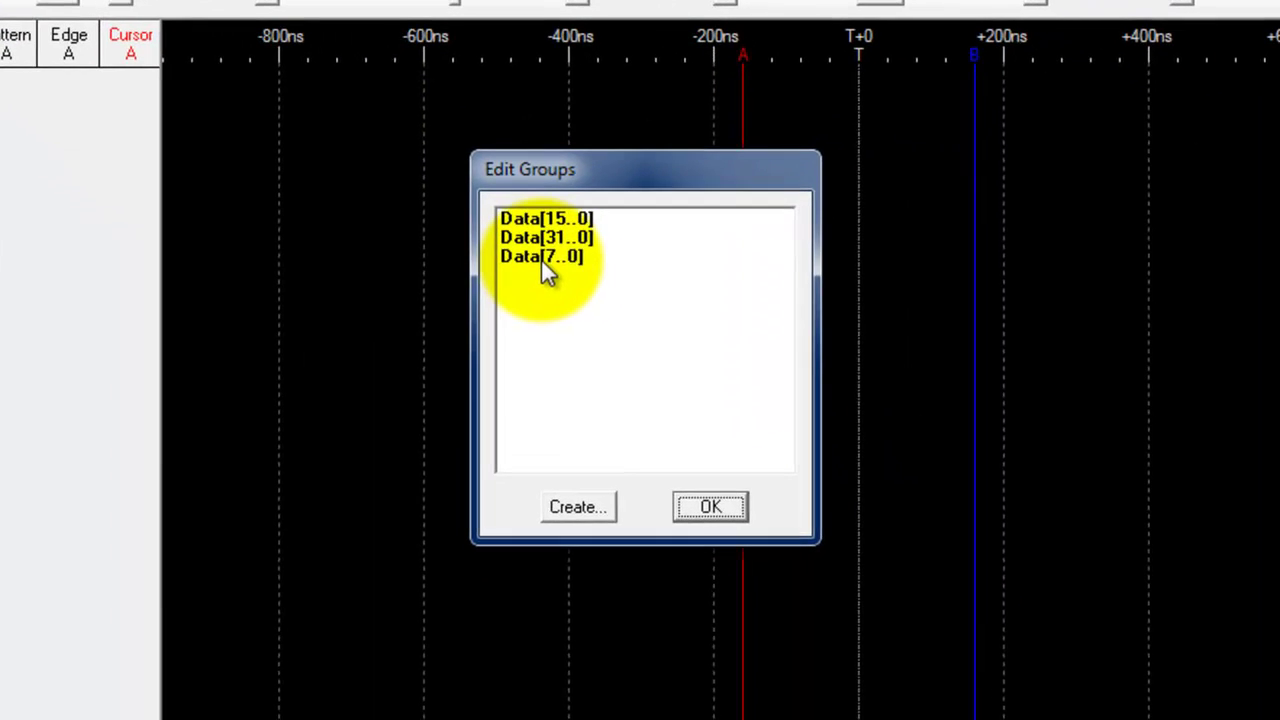
pyautogui.click(542, 259)
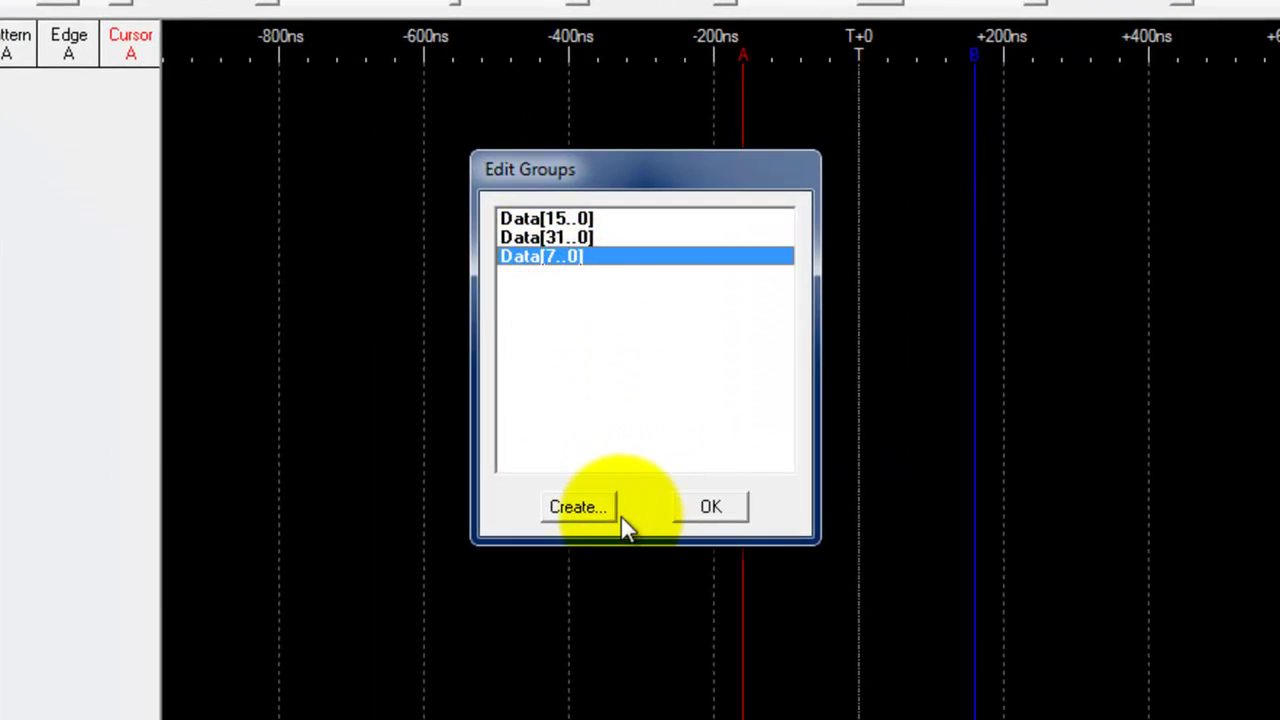
pyautogui.doubleClick(554, 258)
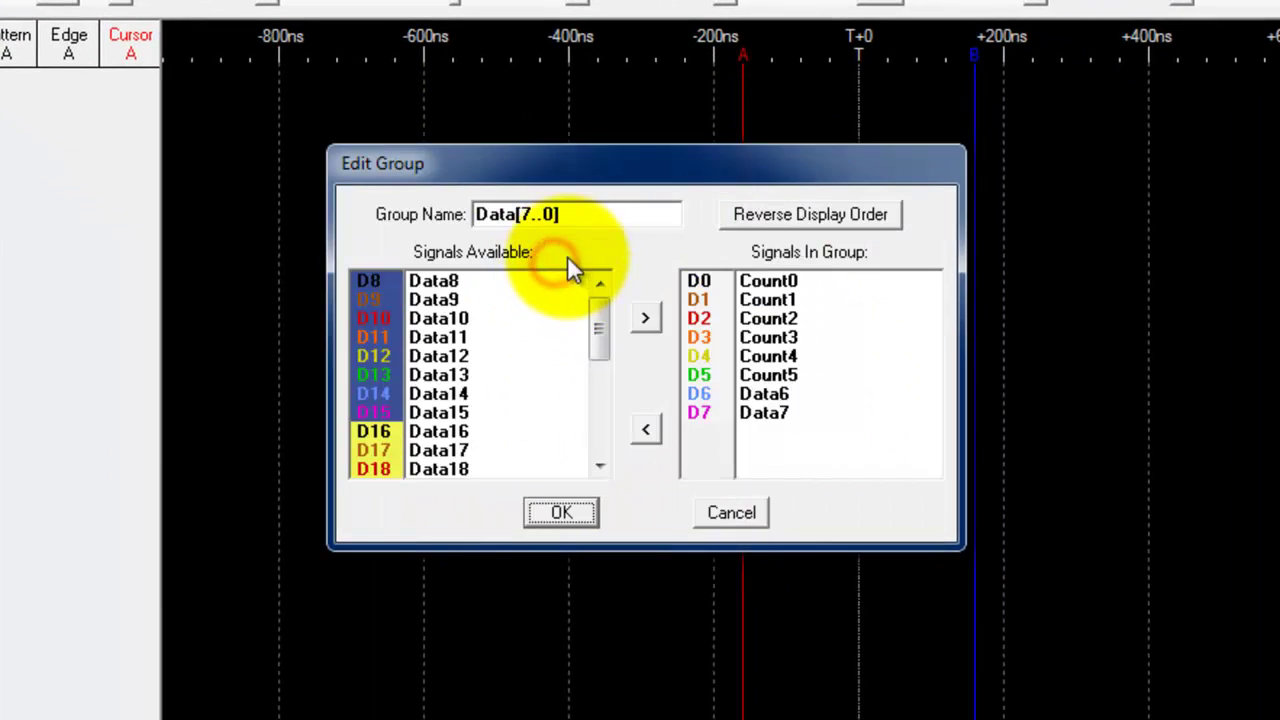
pyautogui.doubleClick(505, 214)
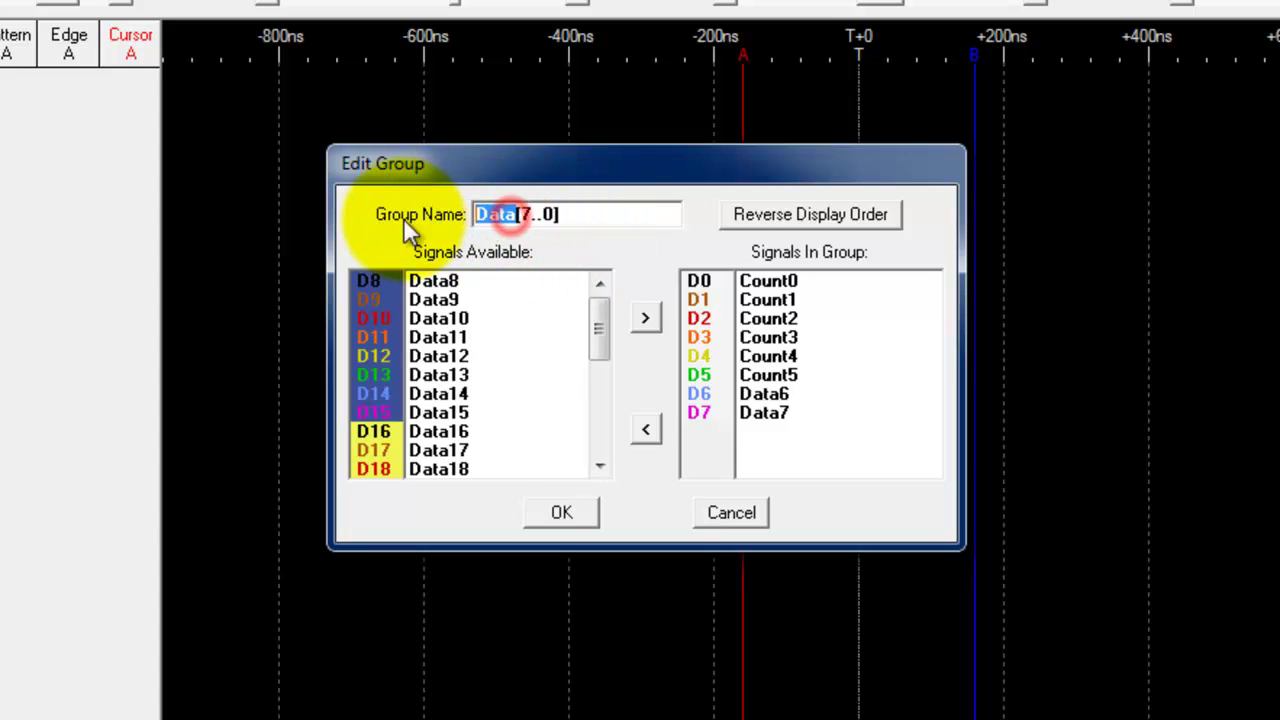
pyautogui.write('Count')
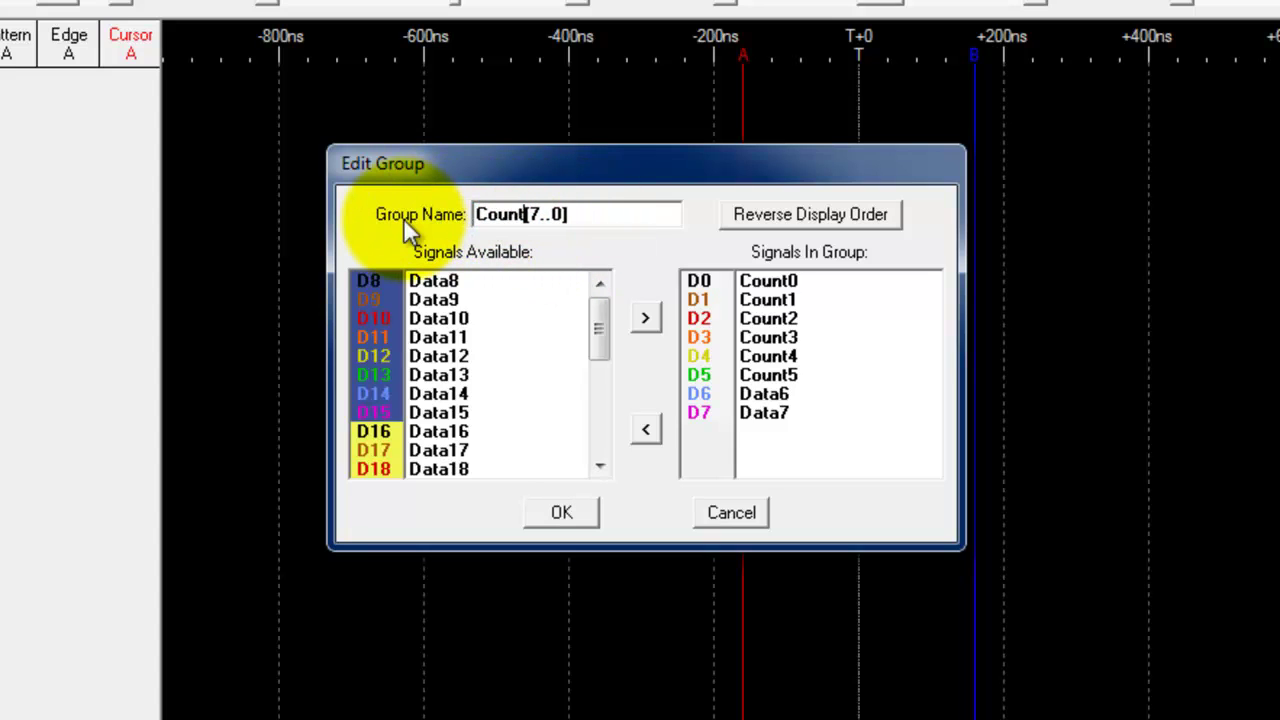
pyautogui.doubleClick(532, 214)
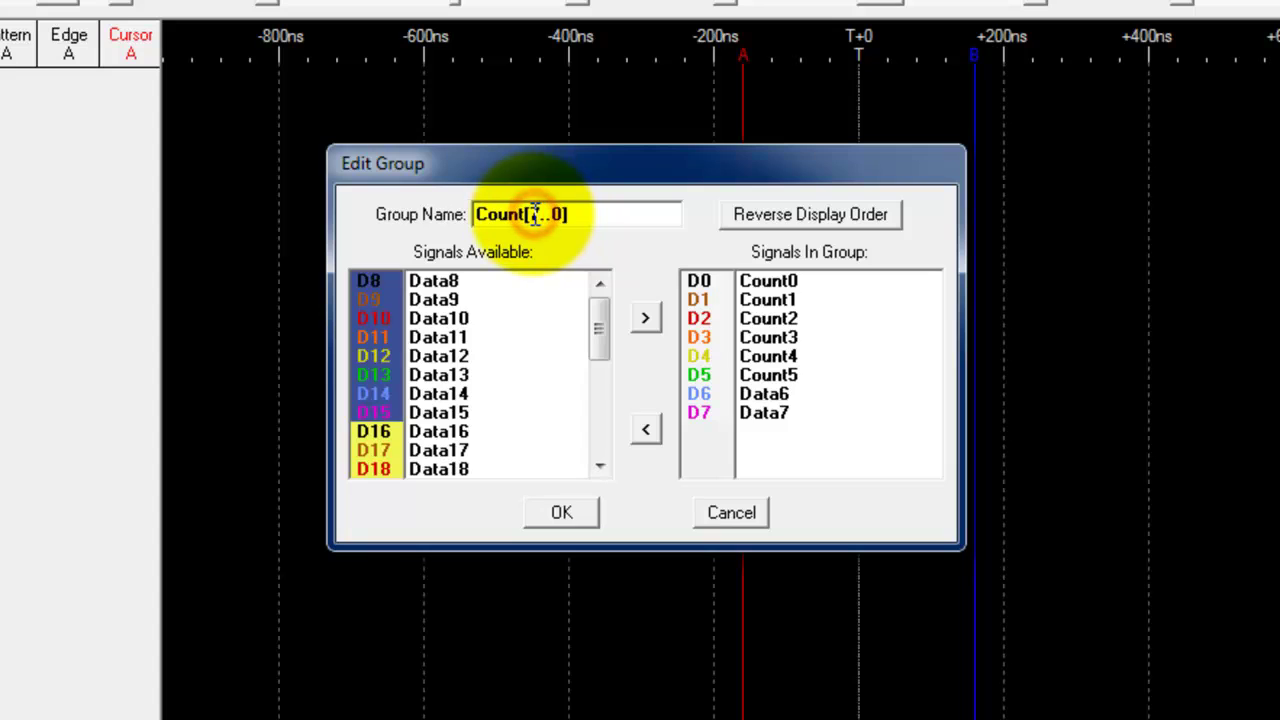
pyautogui.write('5')
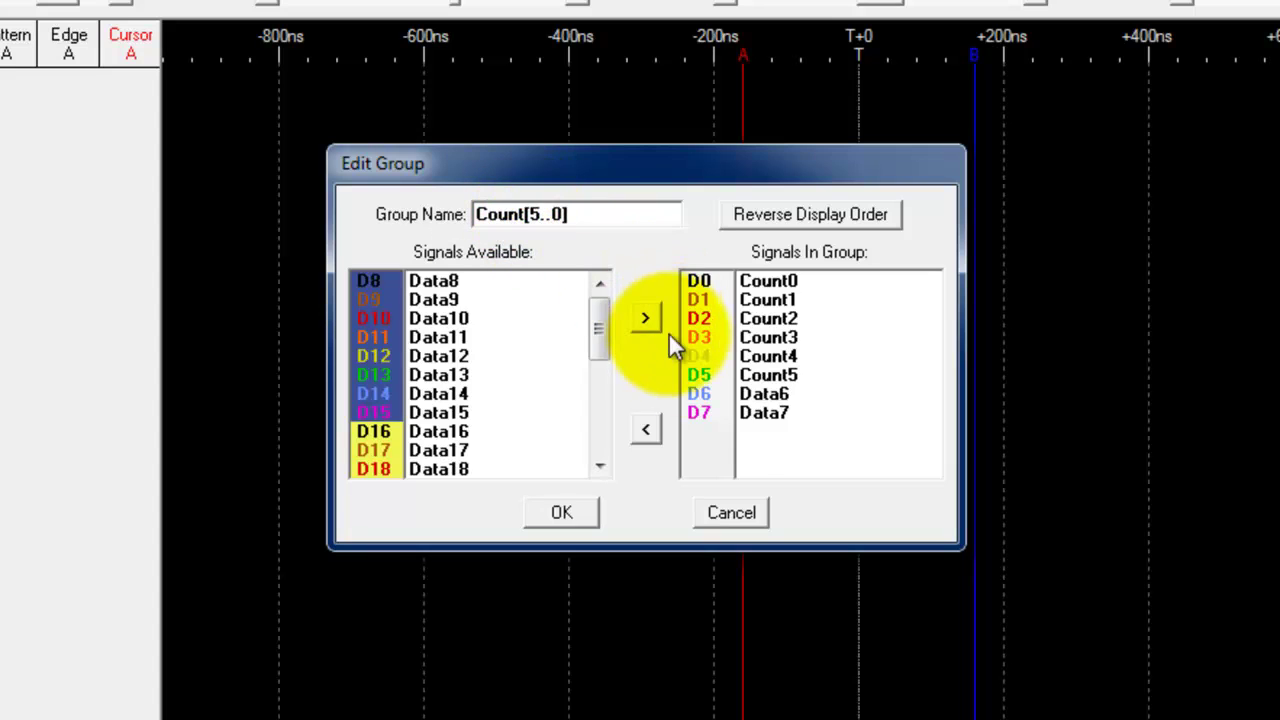
# Remove Data6 and Data7 from the Count[5..0] group and close the group dialogs
pyautogui.click(743, 425)
pyautogui.click(760, 393)
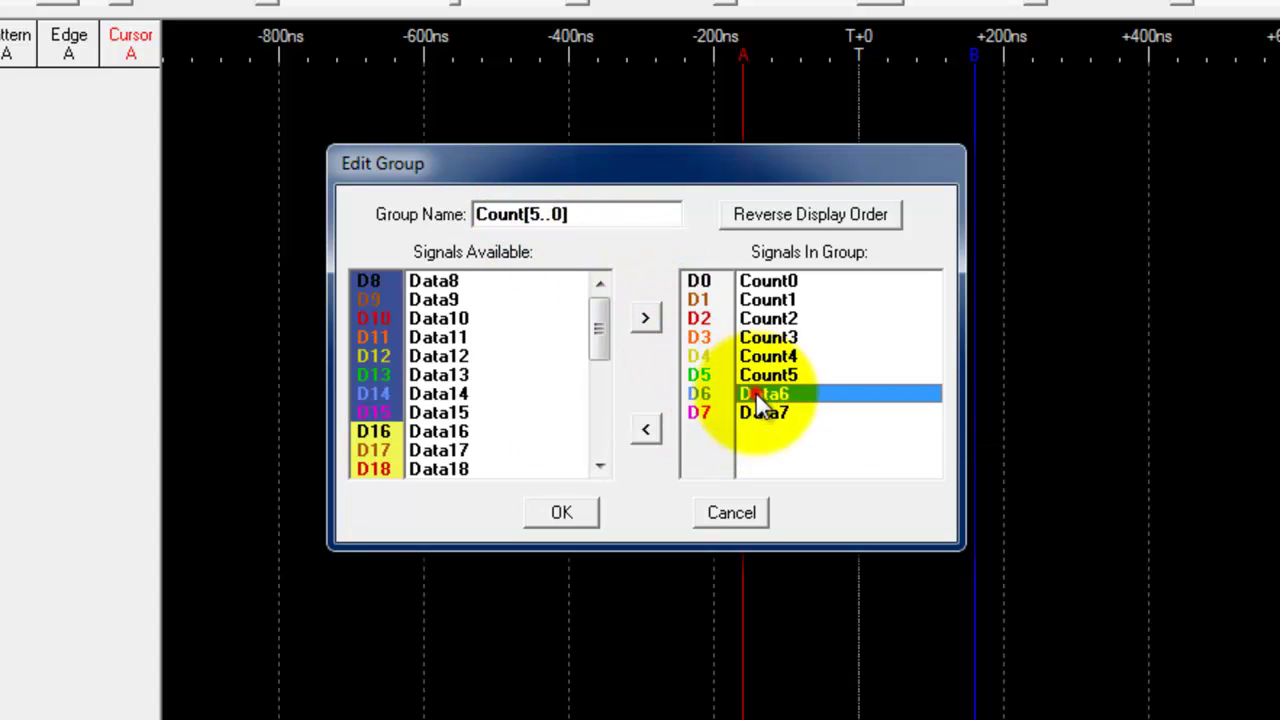
pyautogui.click(645, 429)
pyautogui.click(764, 395)
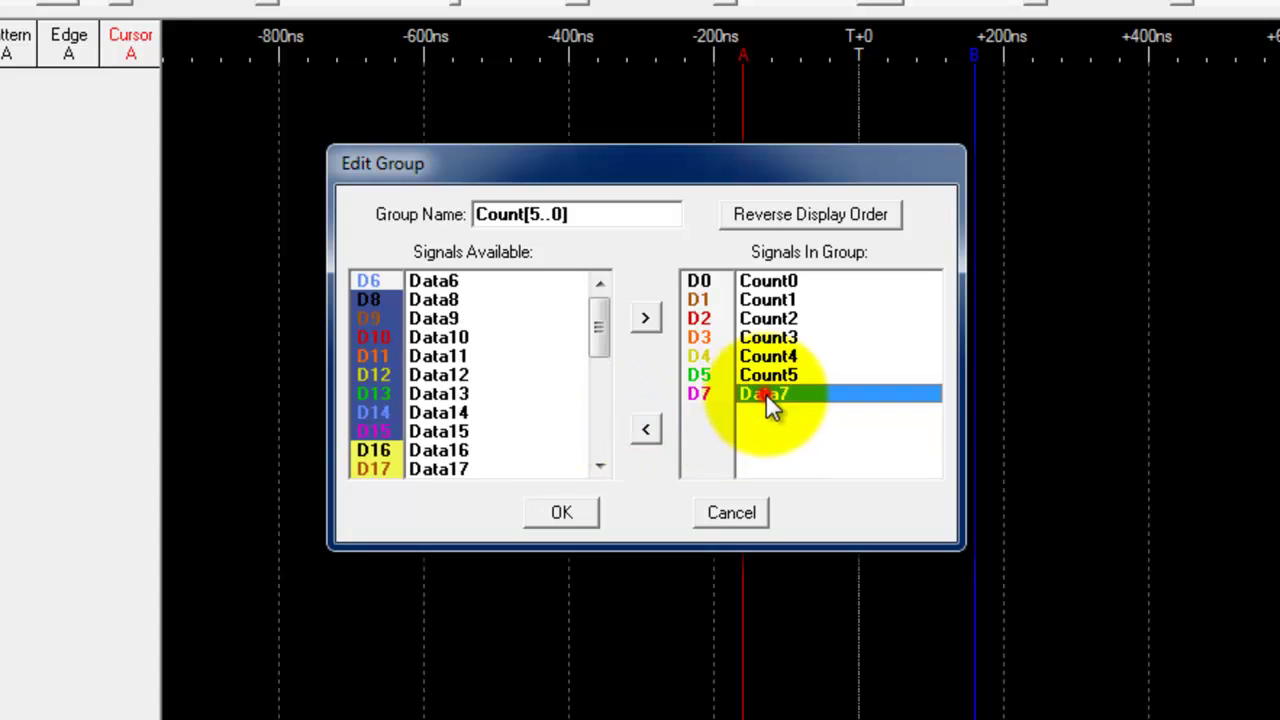
pyautogui.click(645, 429)
pyautogui.click(551, 518)
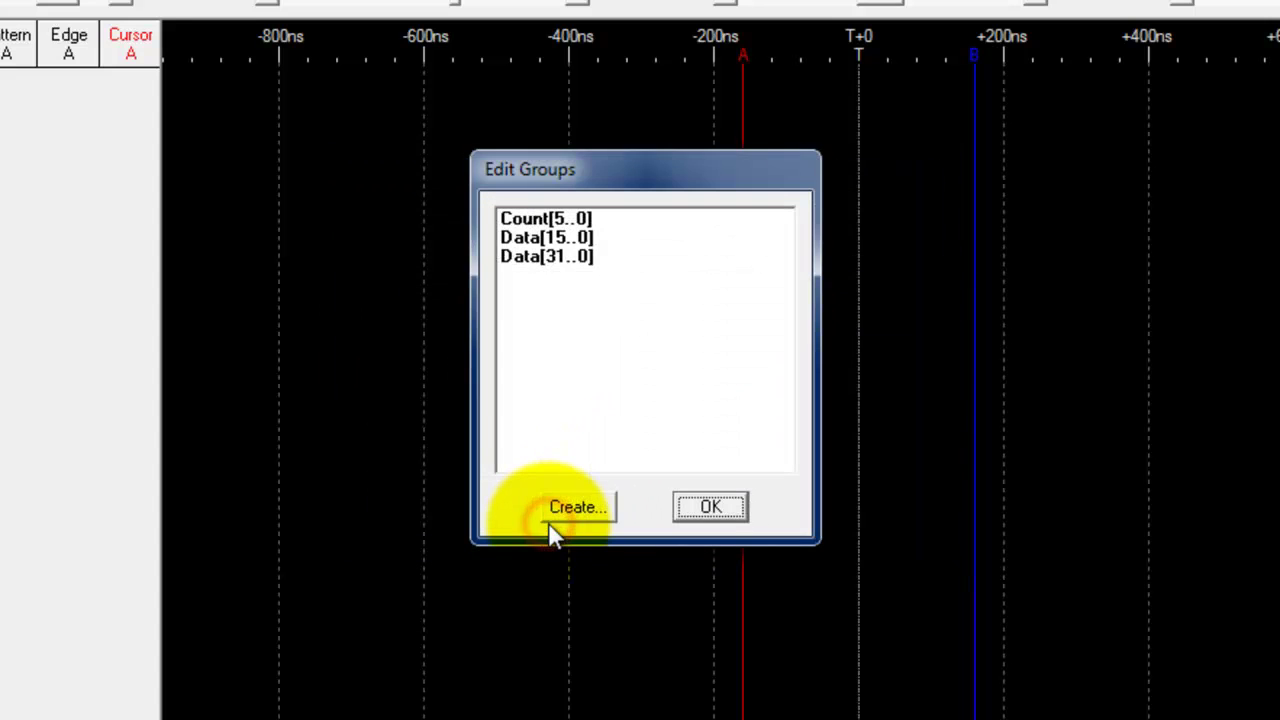
pyautogui.click(737, 506)
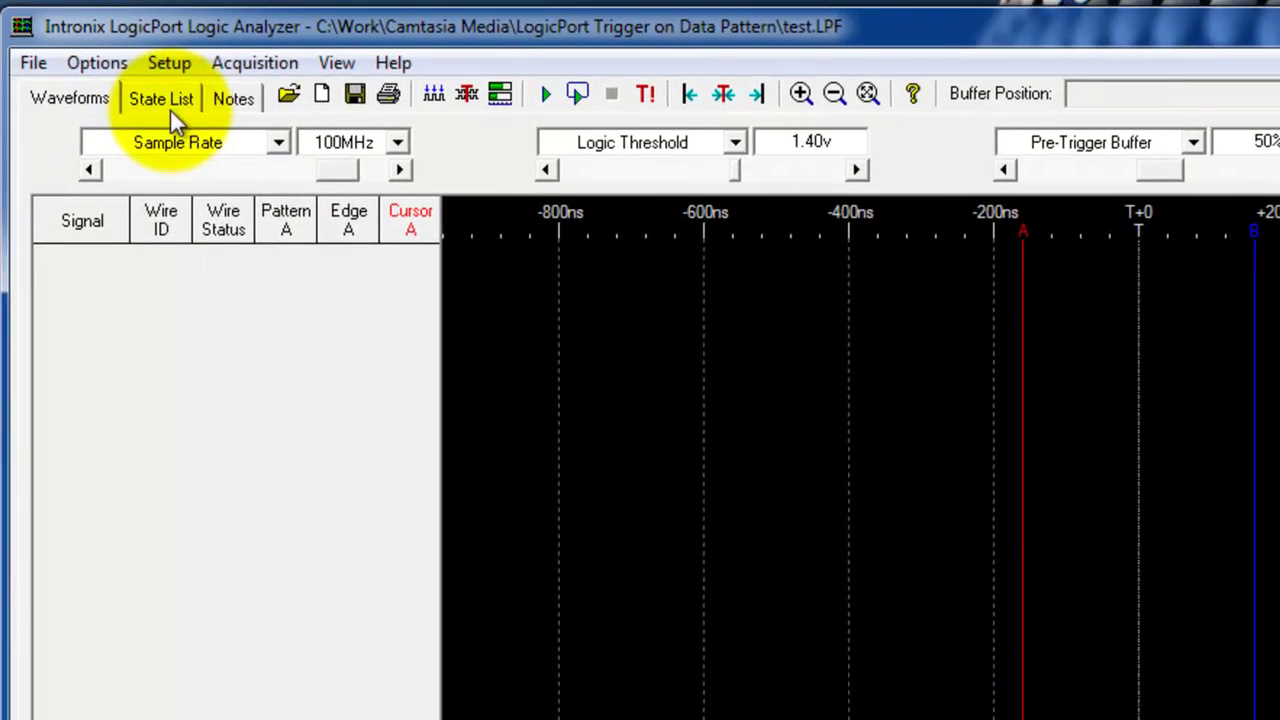
# Set the trigger to fire immediately when acquisition starts
pyautogui.click(177, 63)
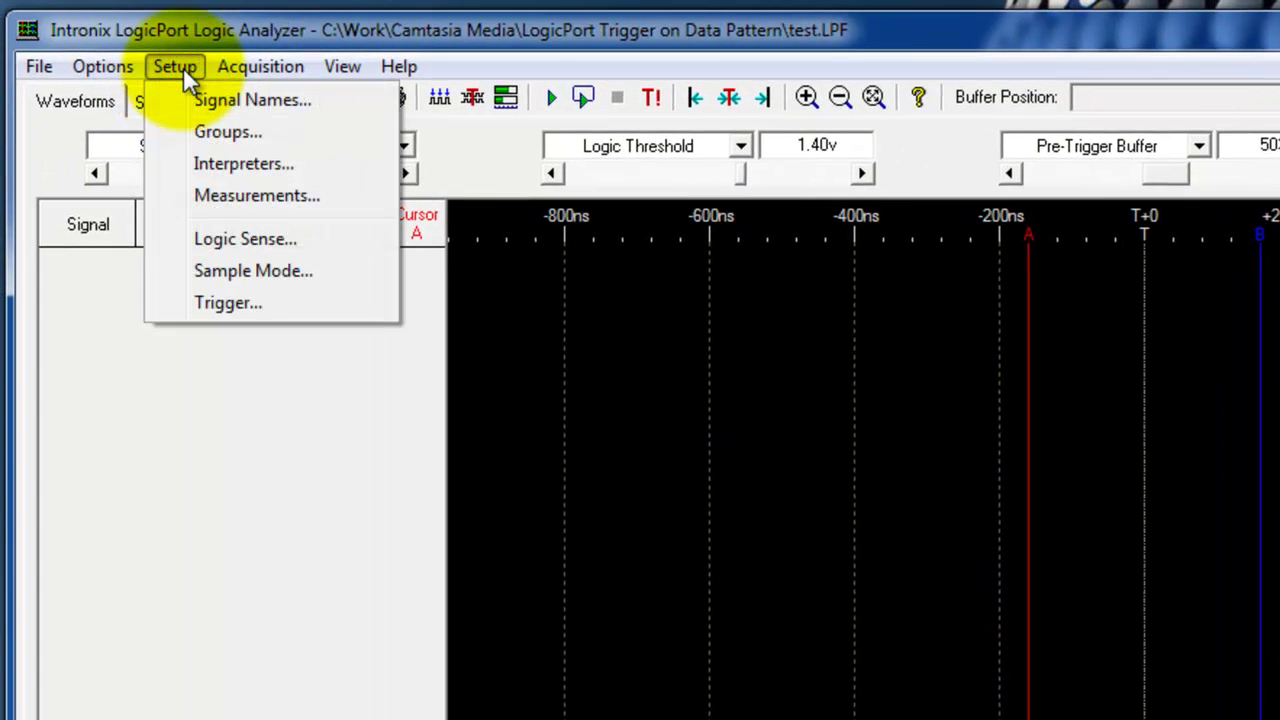
pyautogui.click(221, 303)
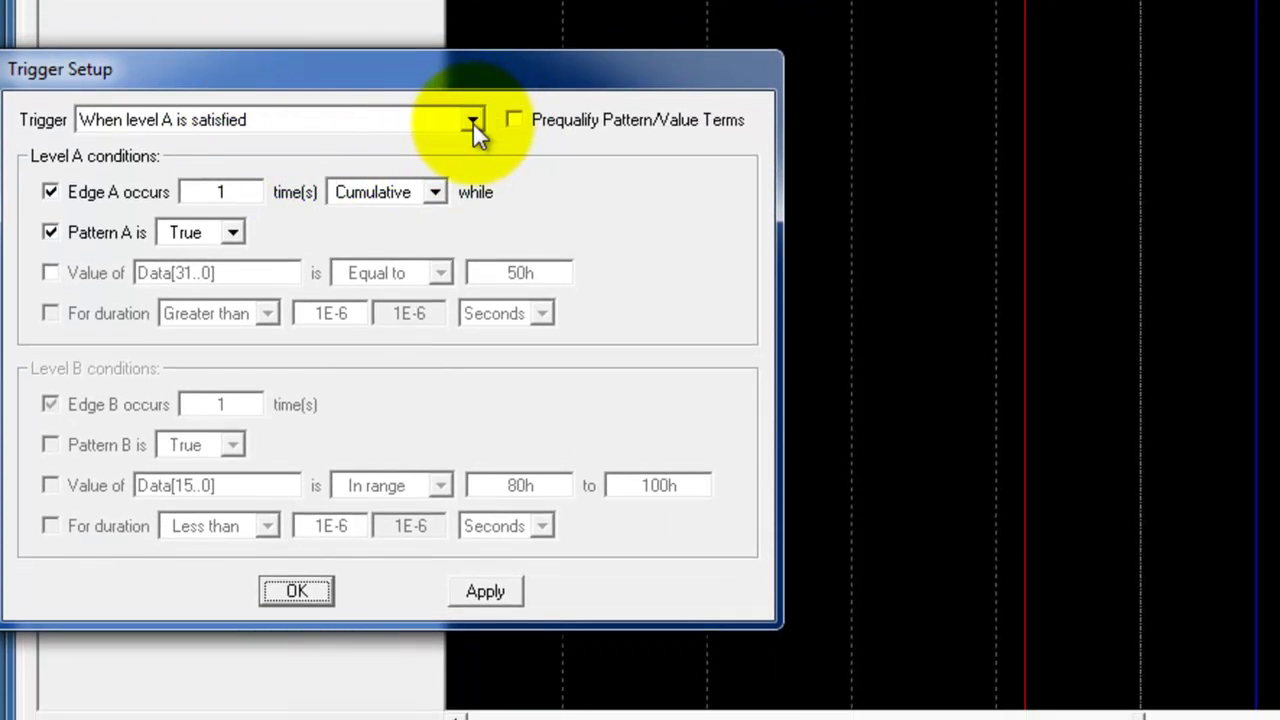
pyautogui.click(473, 122)
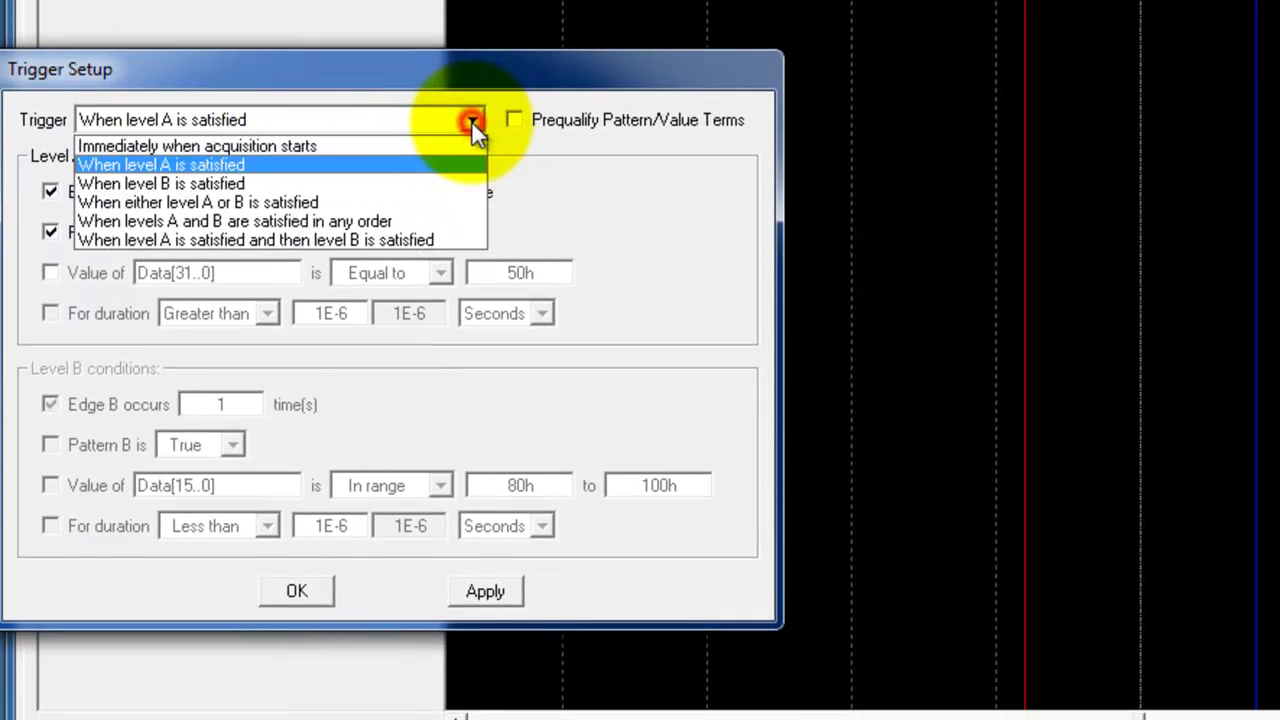
pyautogui.click(360, 145)
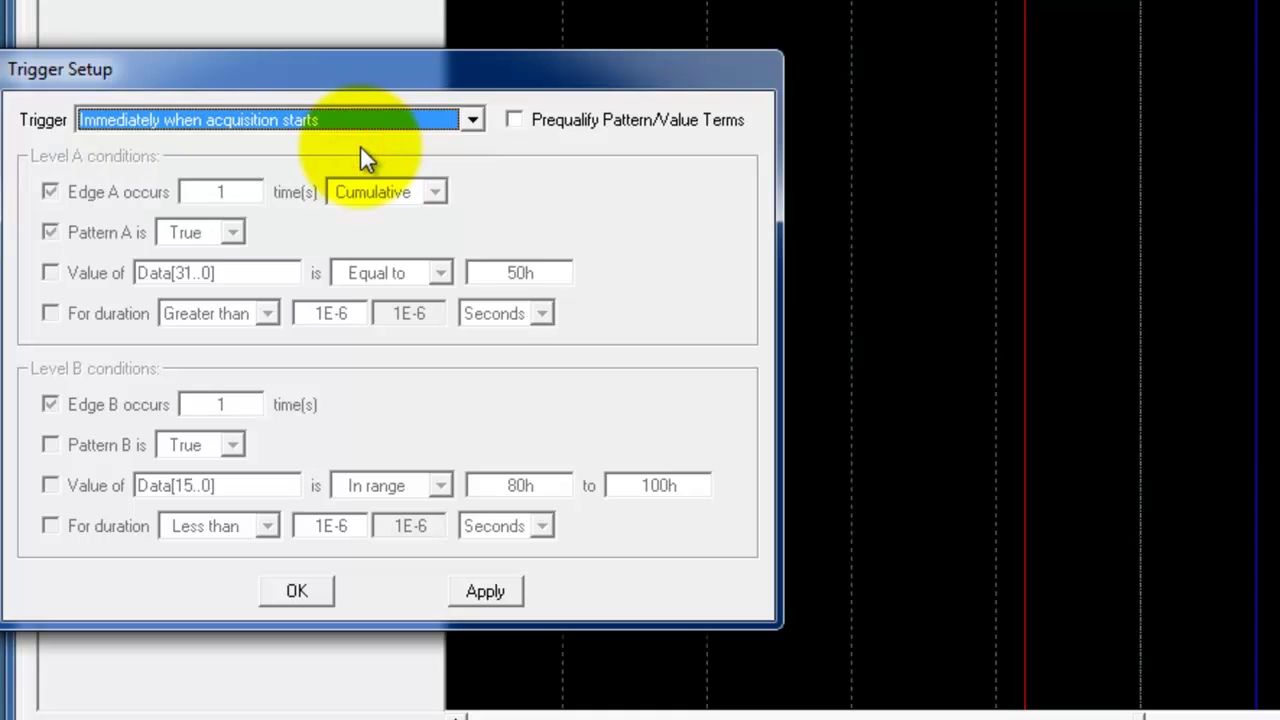
pyautogui.click(293, 589)
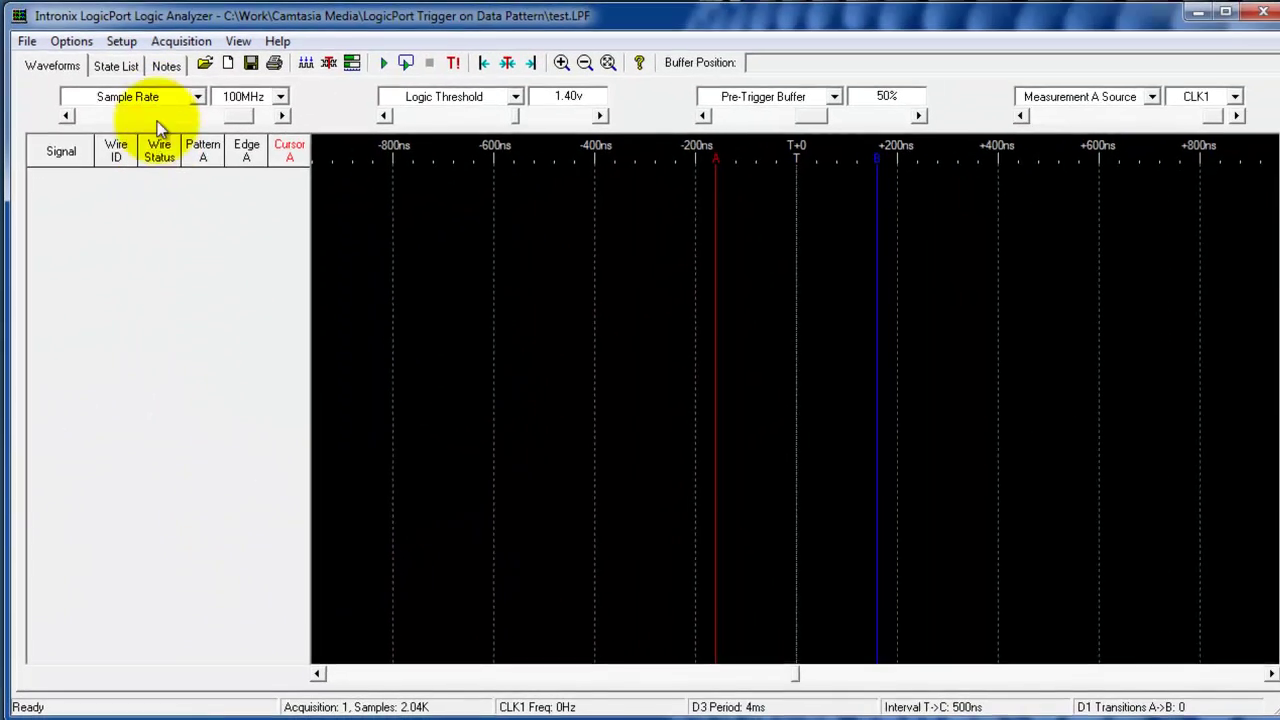
# Set the sample rate to 20KHz
pyautogui.click(279, 102)
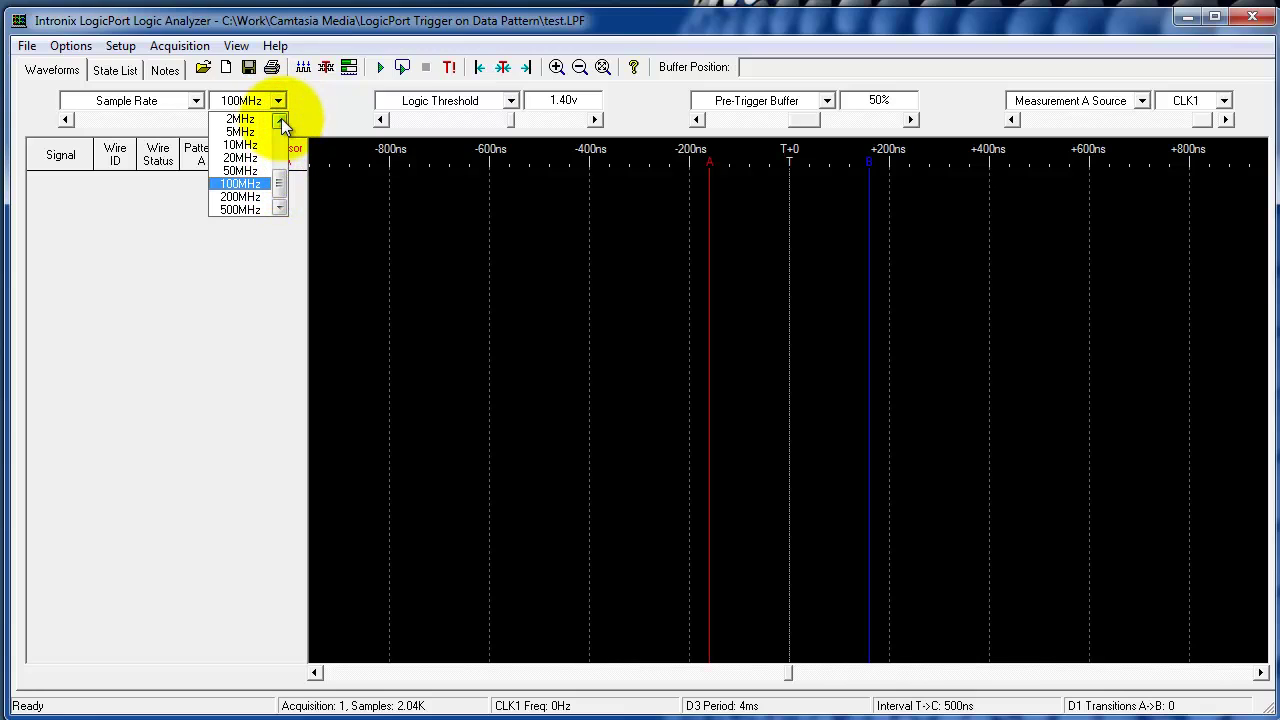
pyautogui.click(281, 118)
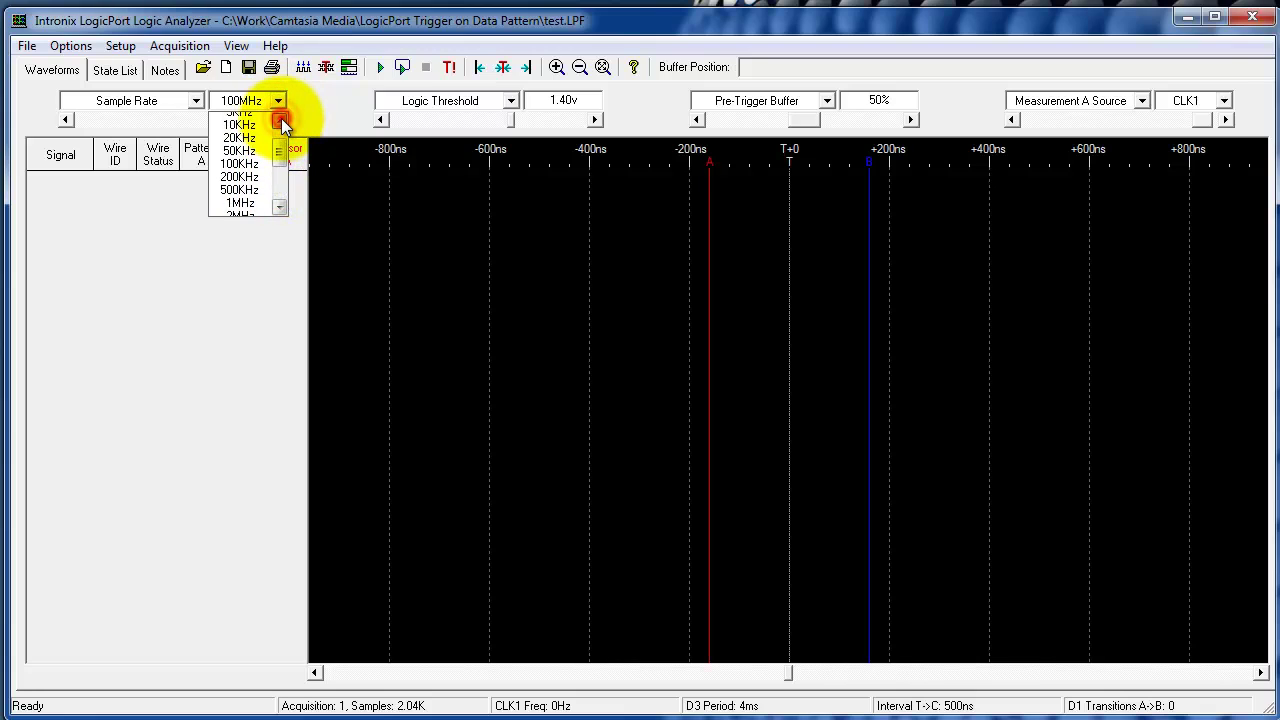
pyautogui.click(240, 140)
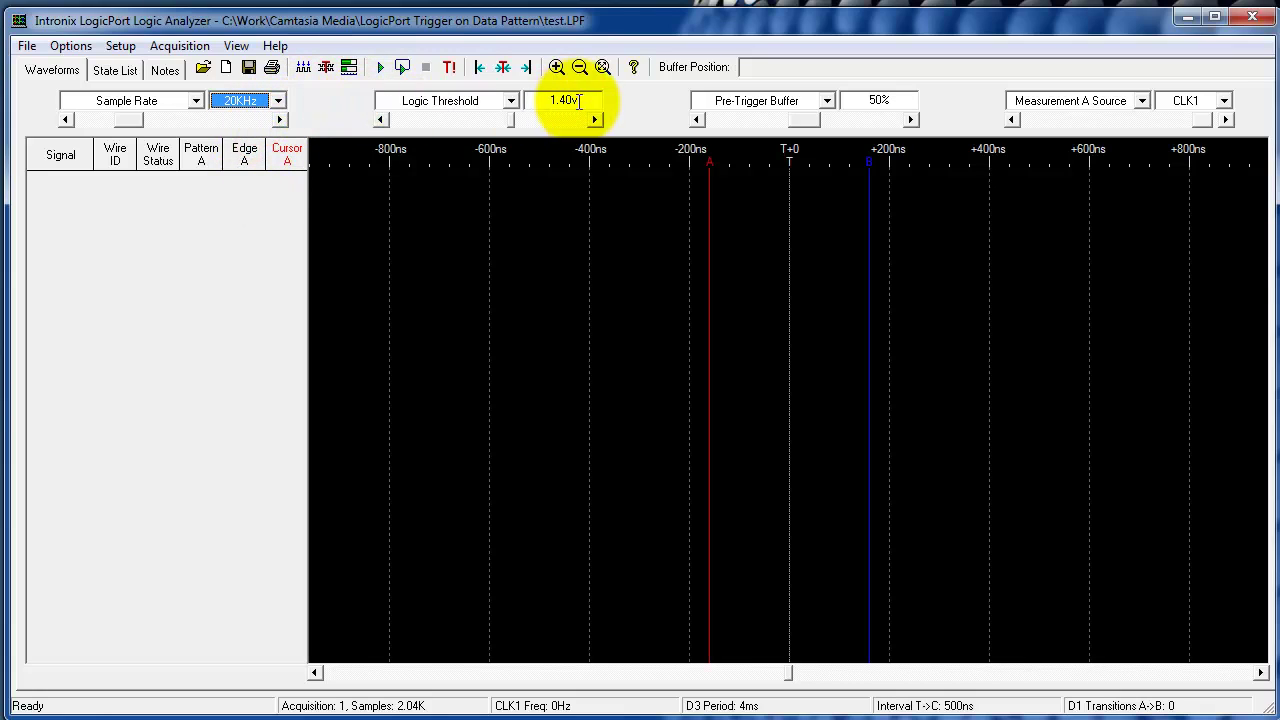
# Adjust the logic threshold to 2.00v
pyautogui.moveTo(578, 100); pyautogui.dragTo(556, 100)
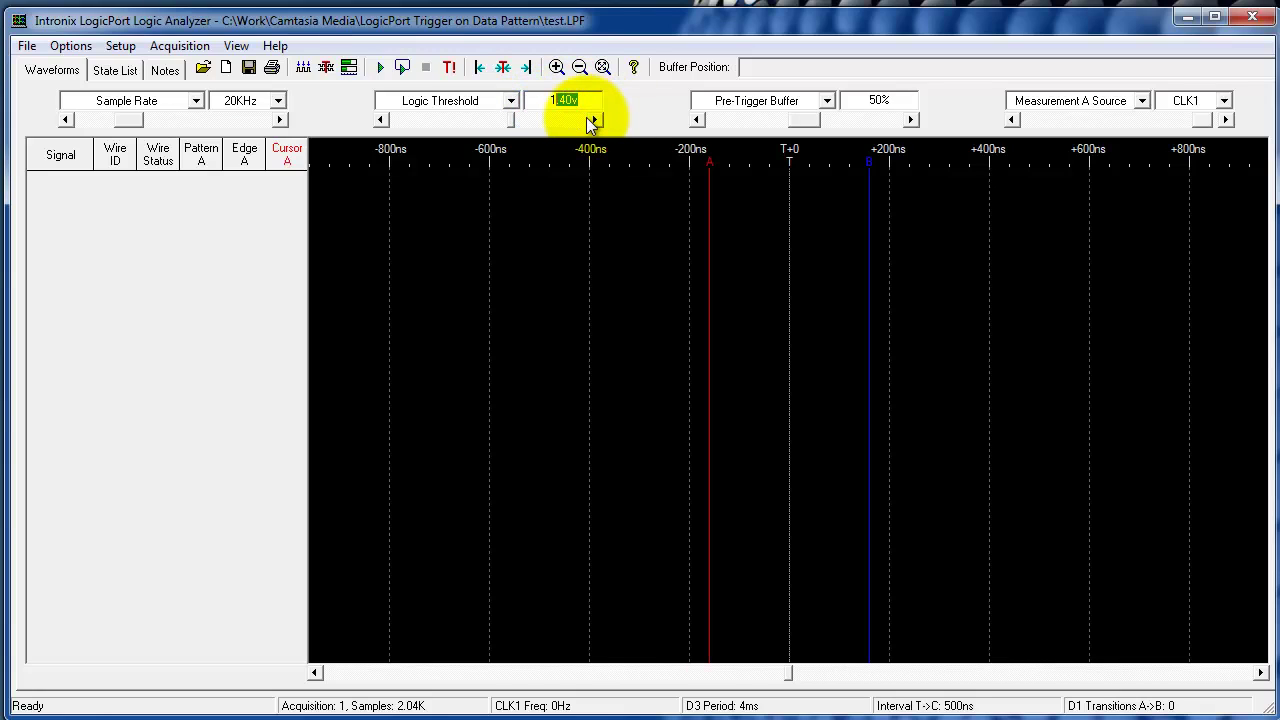
pyautogui.click(594, 119)
pyautogui.click(594, 119)
pyautogui.click(594, 119)
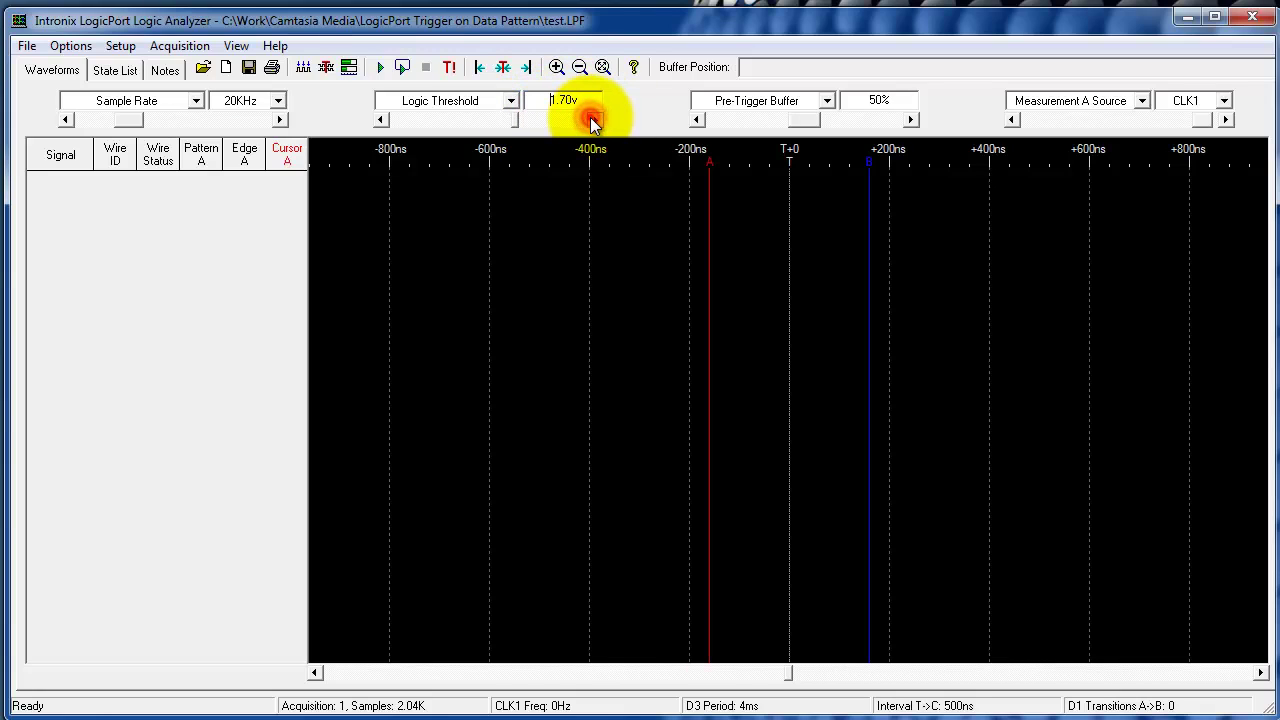
pyautogui.click(594, 119)
pyautogui.click(594, 119)
pyautogui.click(594, 119)
pyautogui.click(594, 119)
pyautogui.click(594, 119)
pyautogui.click(389, 120)
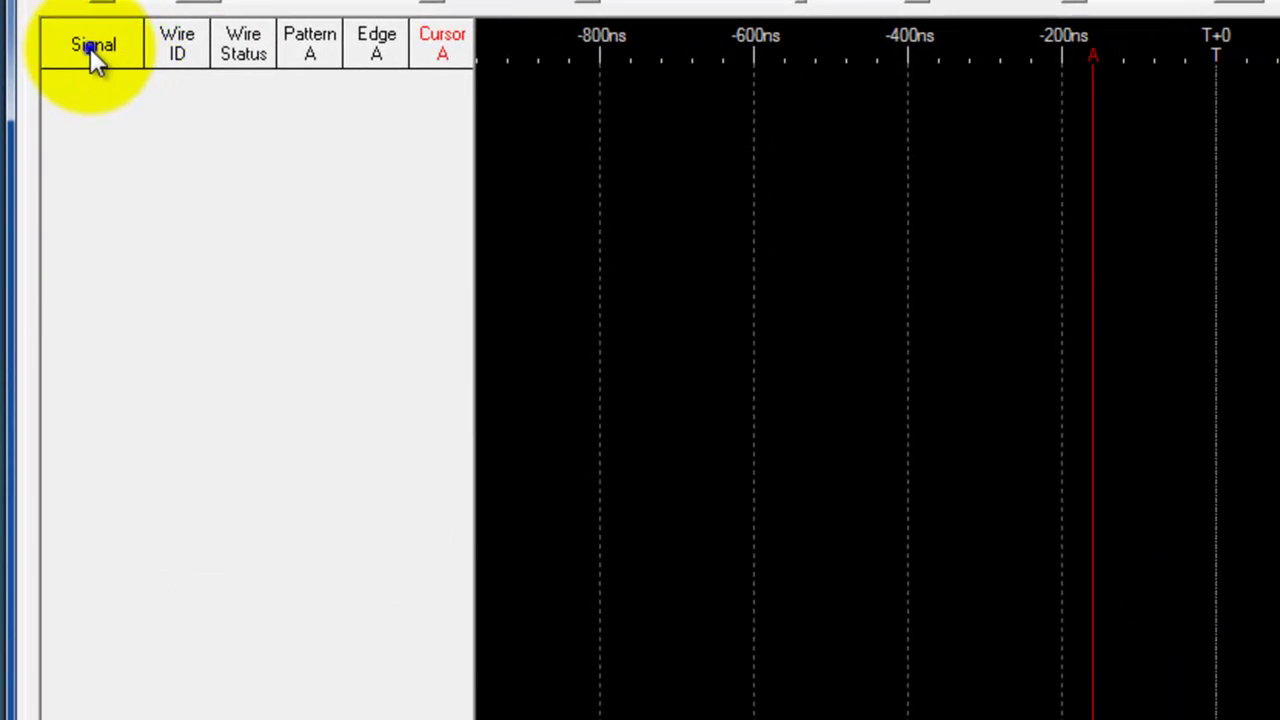
# Add the Count[5..0] group to the display and expand it into rows Count0–Count5
pyautogui.rightClick(90, 48)
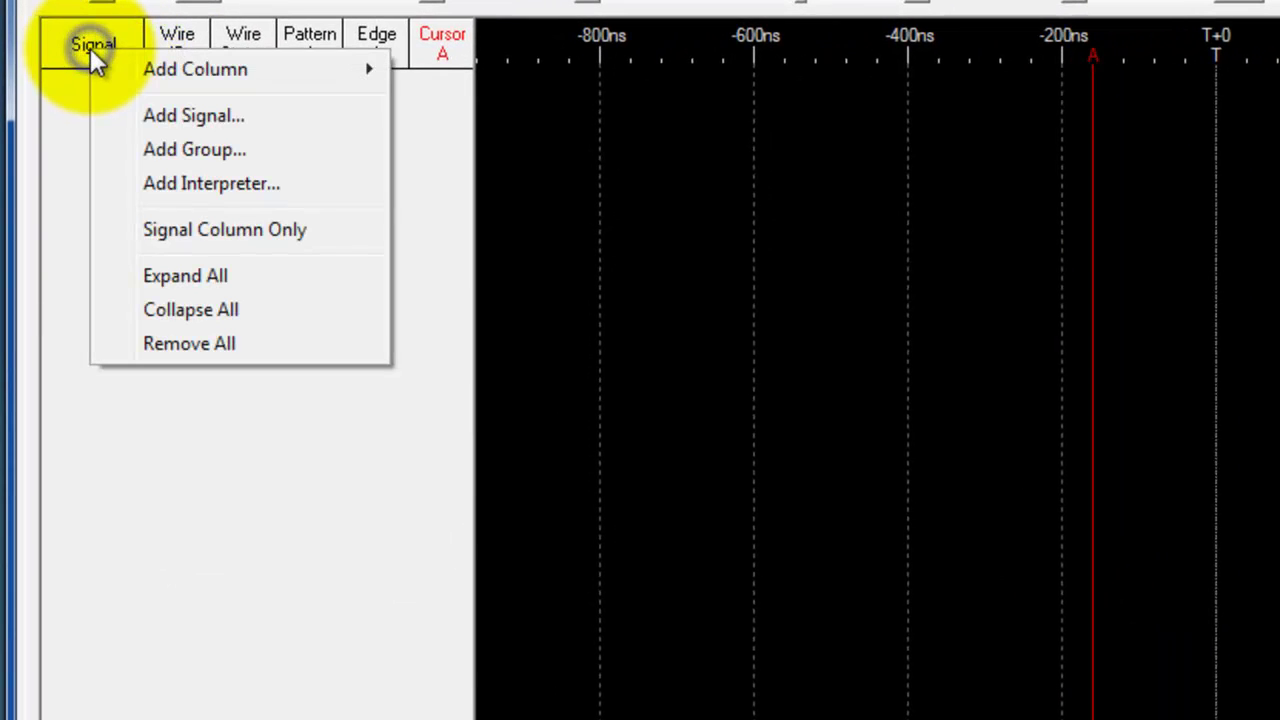
pyautogui.click(210, 152)
pyautogui.click(880, 231)
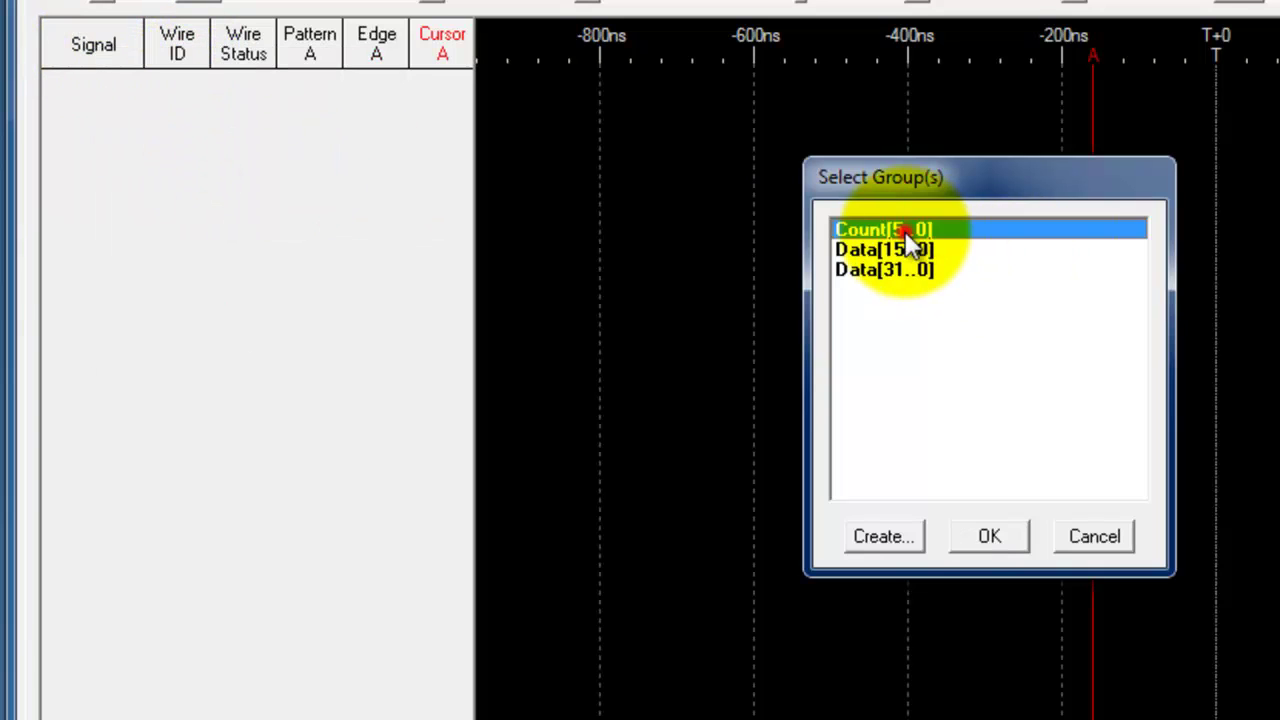
pyautogui.click(974, 536)
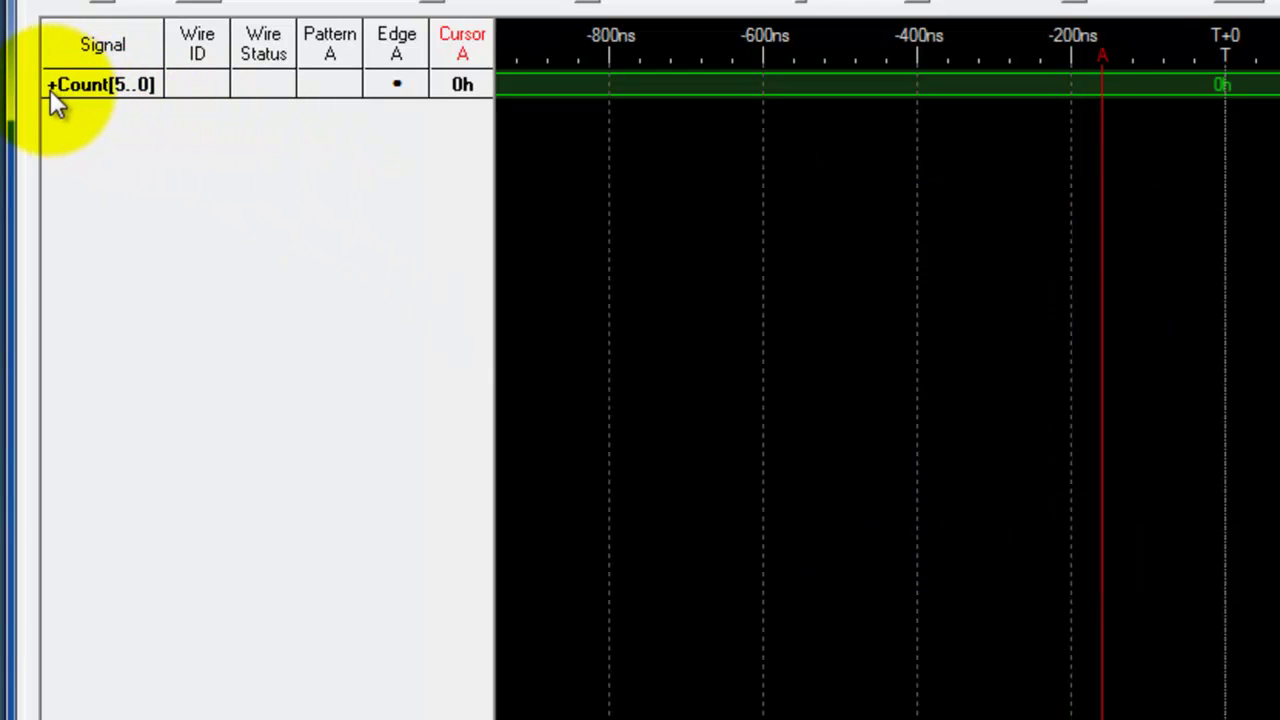
pyautogui.click(50, 86)
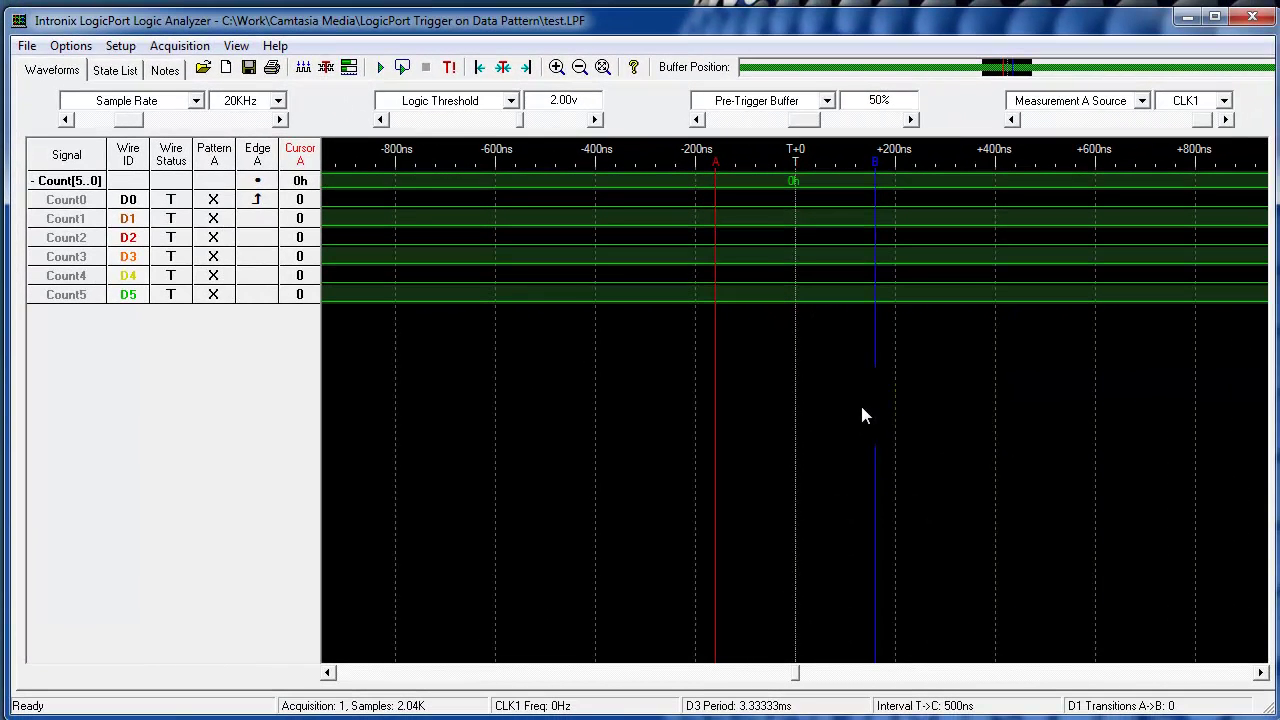
# Capture the counter twice, then zoom the timescale out to about ±2ms around T+0
pyautogui.click(381, 67)
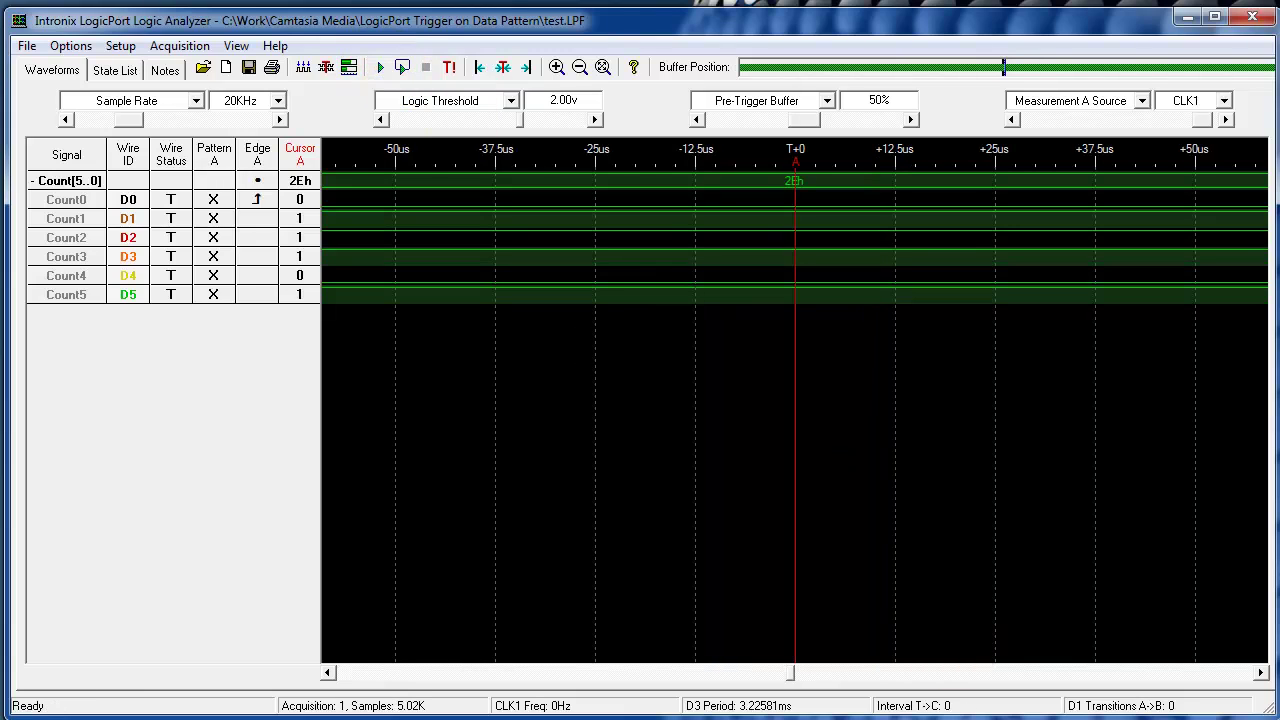
pyautogui.click(381, 67)
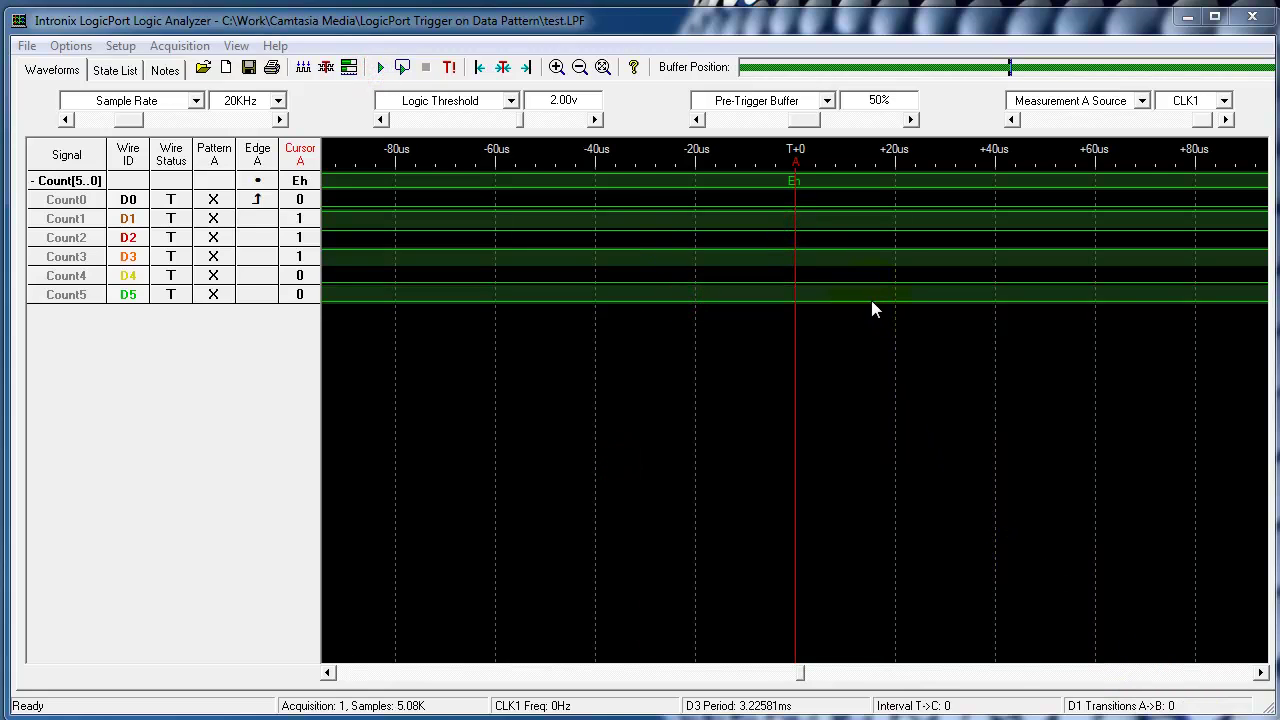
pyautogui.click(823, 263)
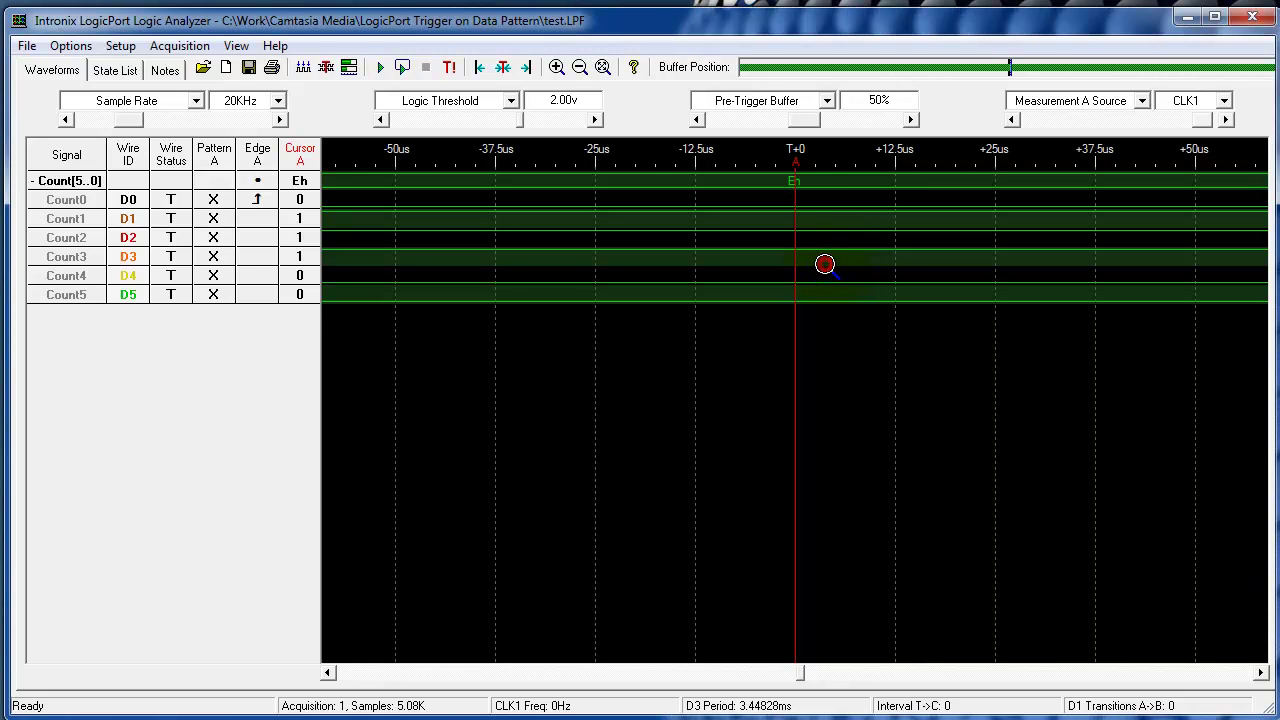
pyautogui.rightClick(791, 259)
pyautogui.rightClick(791, 259)
pyautogui.rightClick(791, 259)
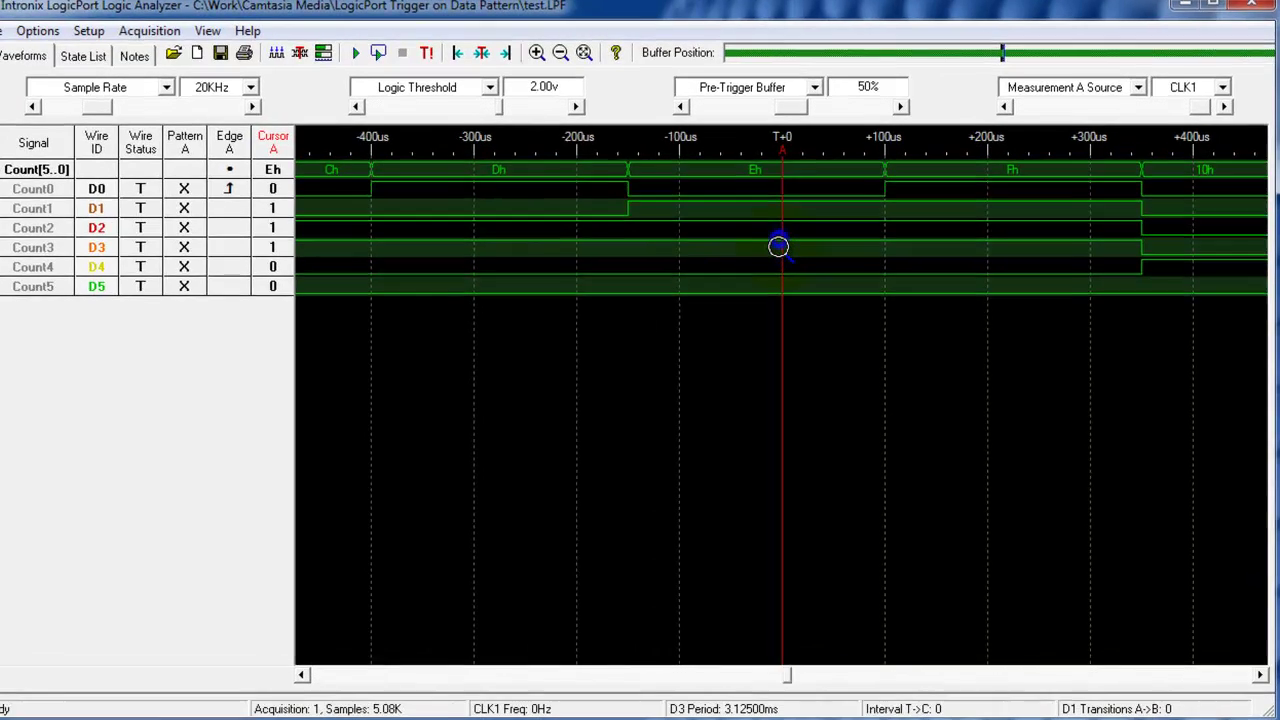
pyautogui.rightClick(791, 259)
pyautogui.rightClick(686, 183)
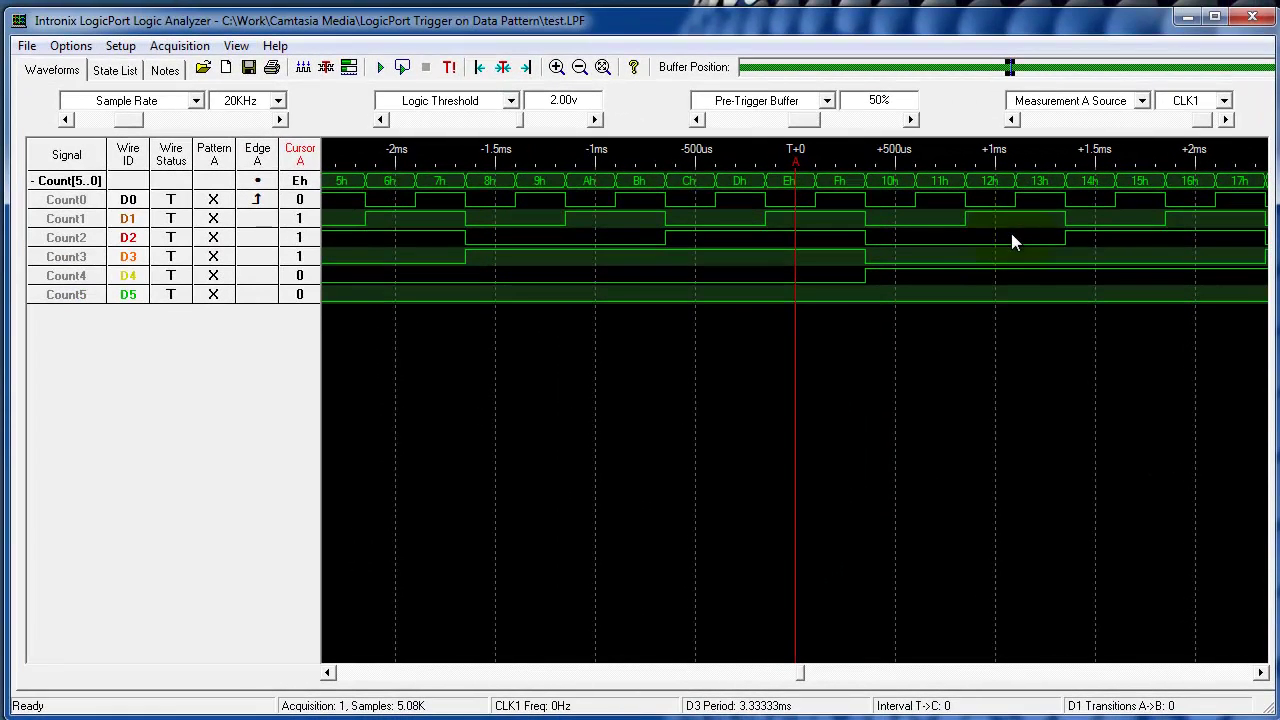
# Take two single acquisitions so the counter reads 2Eh at the trigger
pyautogui.click(382, 71)
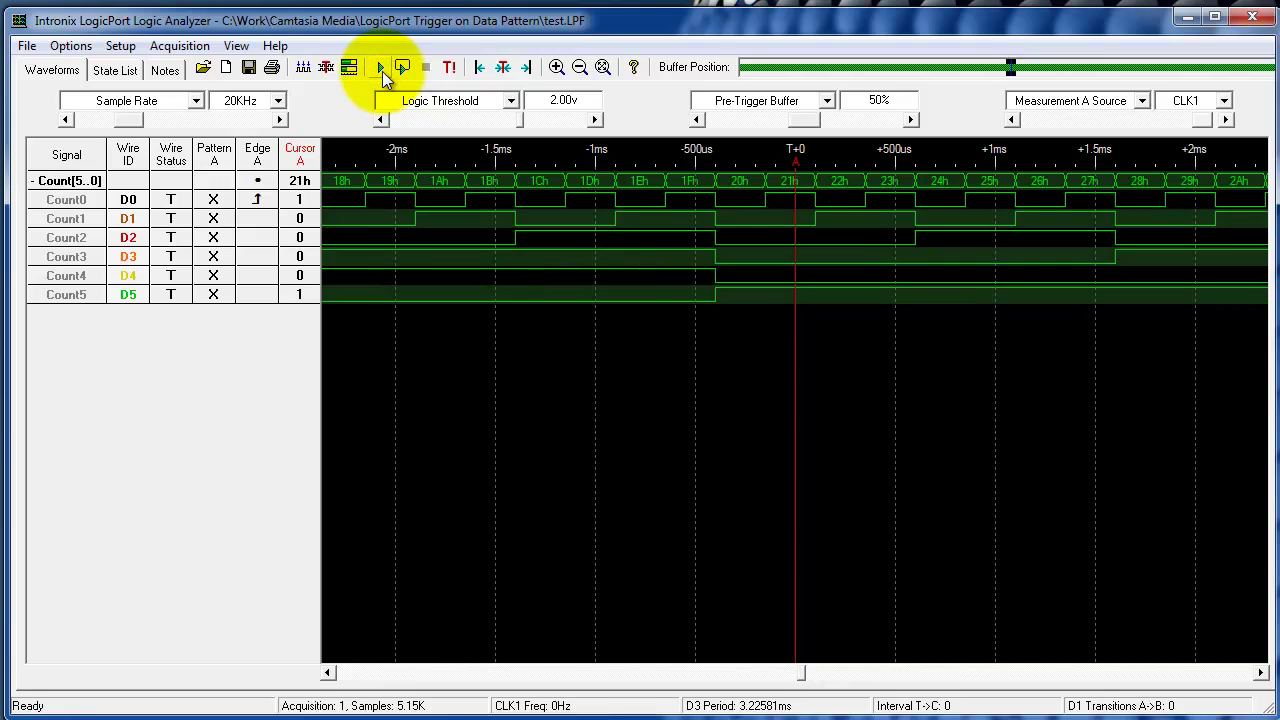
pyautogui.click(382, 71)
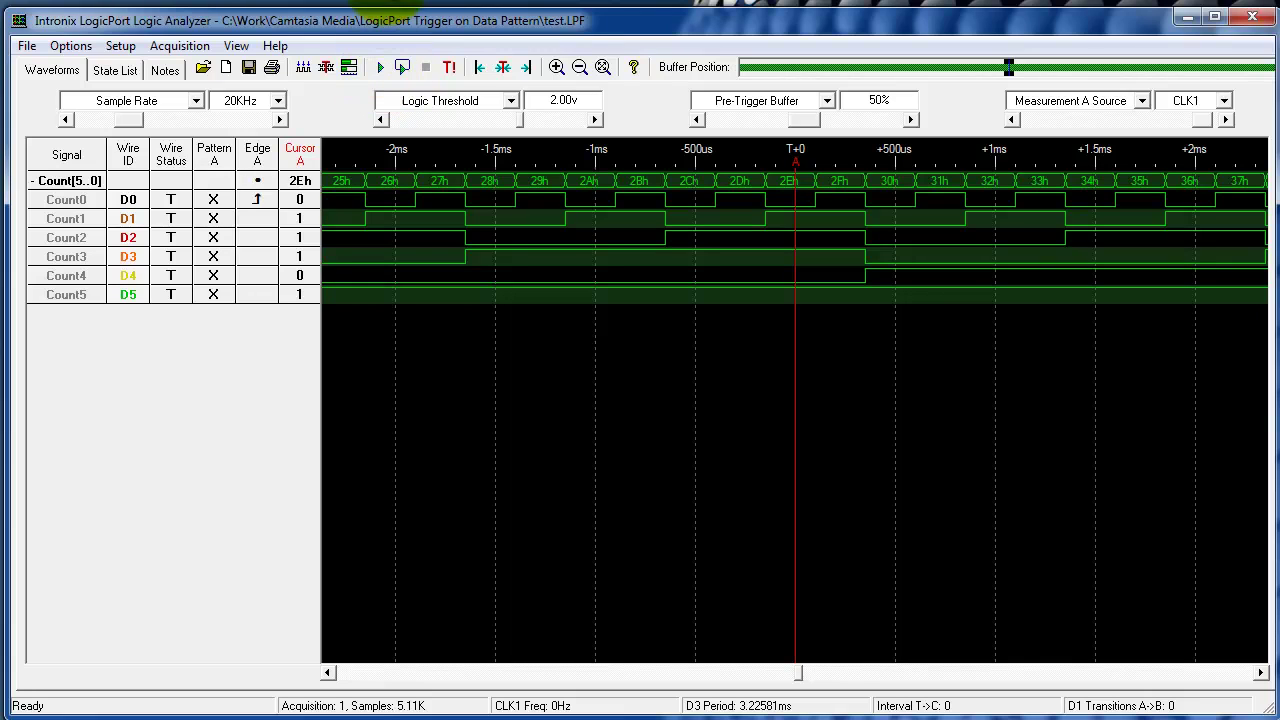
# Make the trigger fire when level A is satisfied with Edge A disabled, and clear Count0's edge
pyautogui.click(115, 45)
pyautogui.click(160, 207)
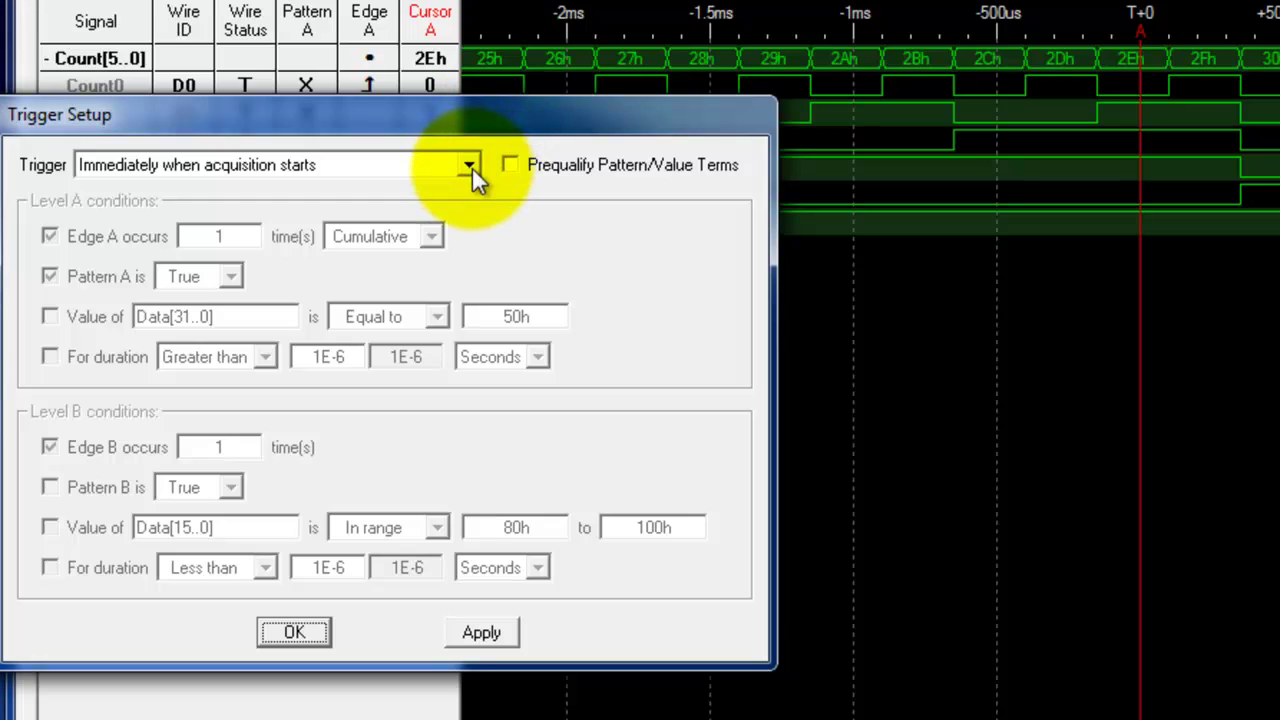
pyautogui.click(470, 166)
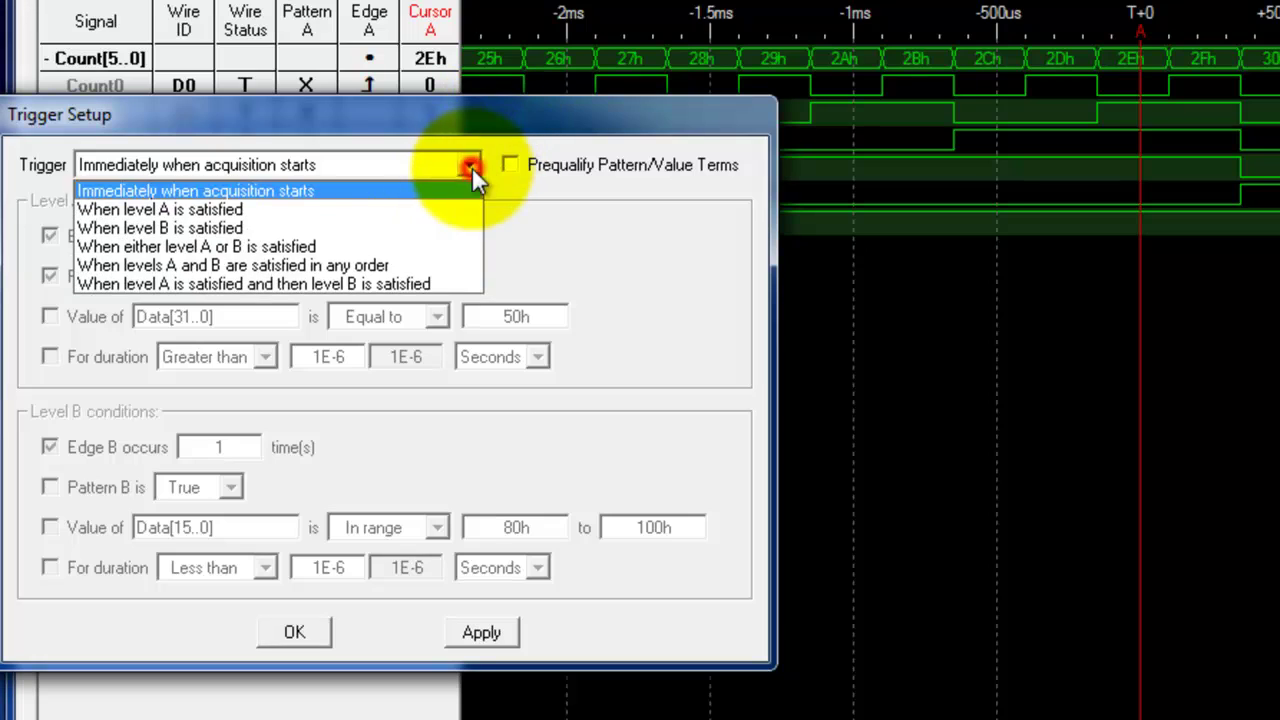
pyautogui.click(270, 210)
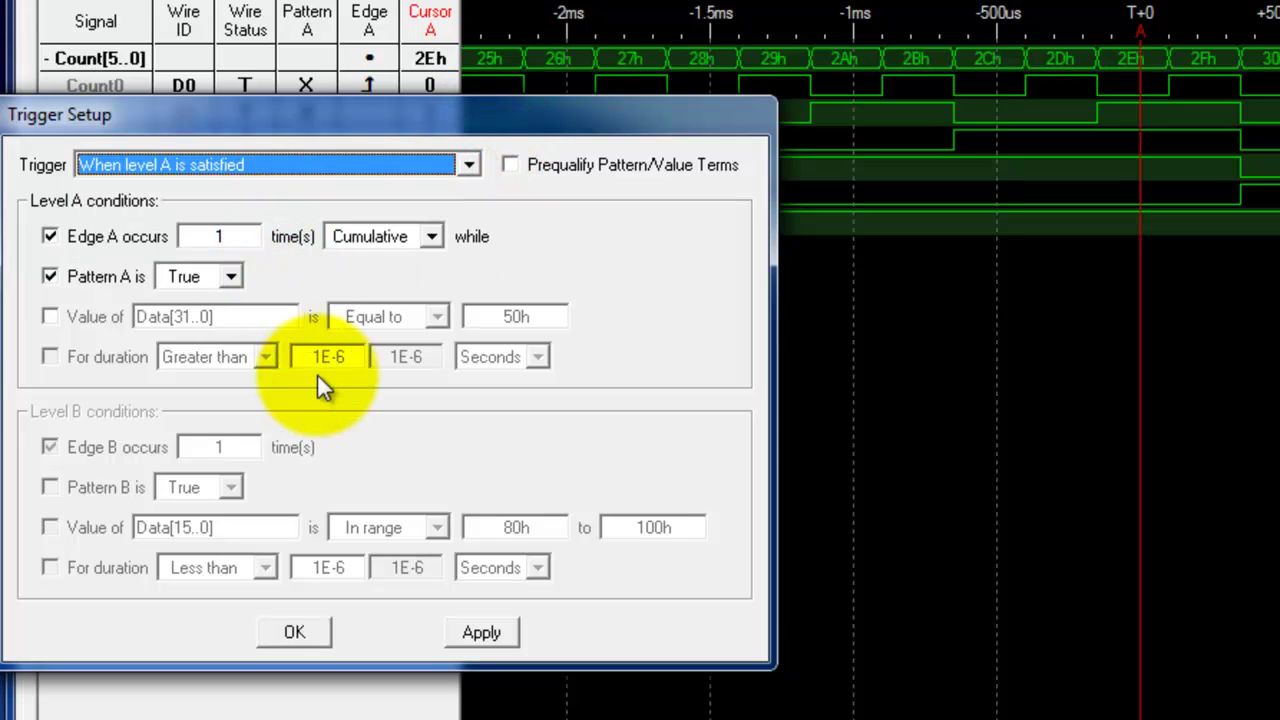
pyautogui.click(50, 236)
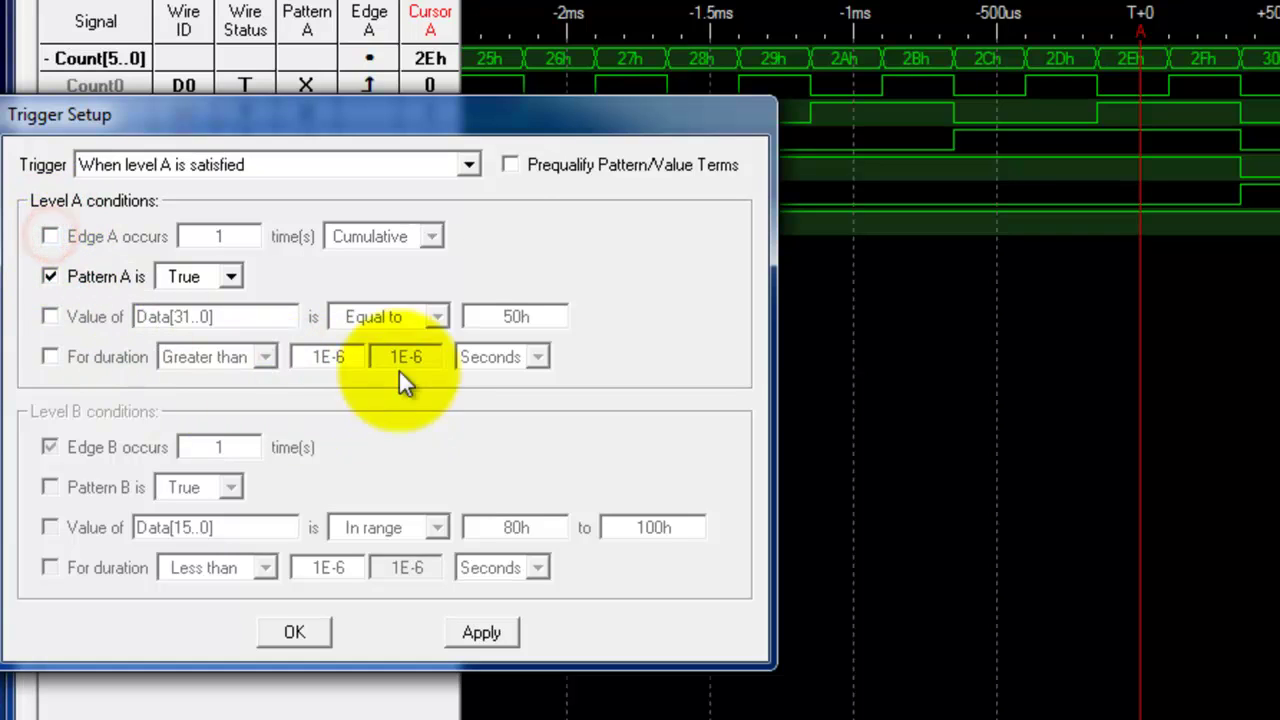
pyautogui.click(320, 629)
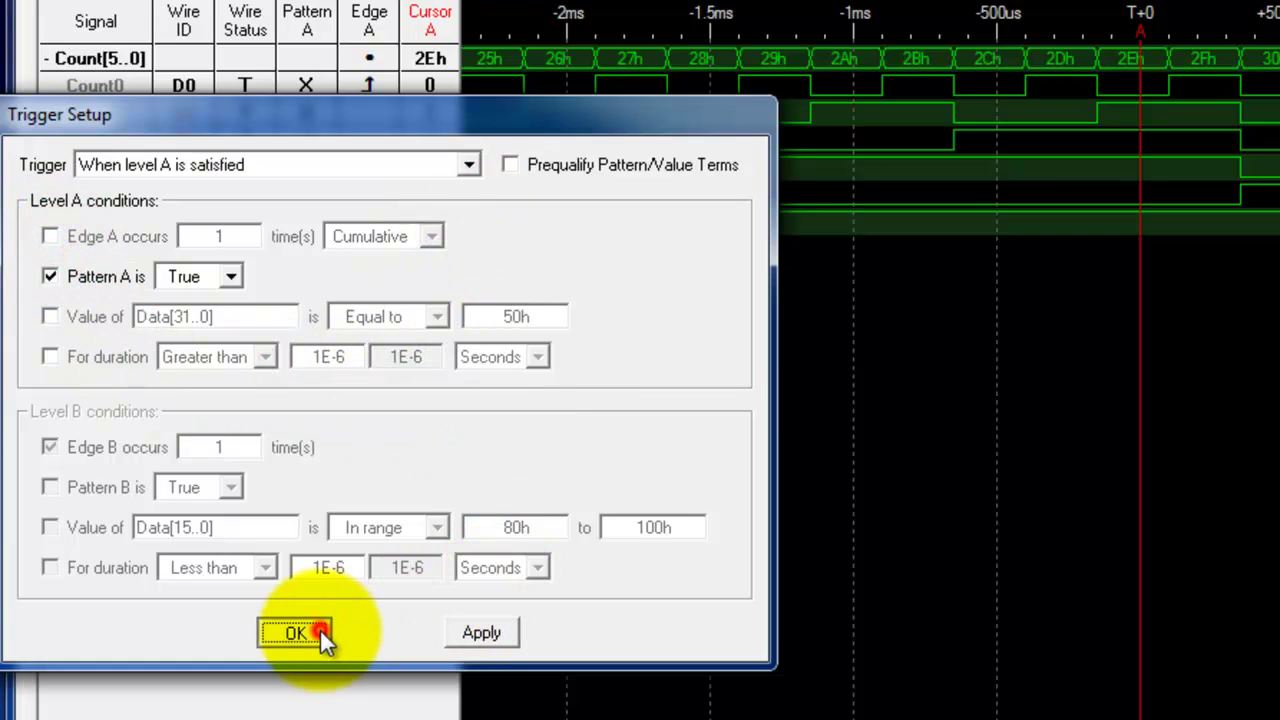
pyautogui.click(372, 84)
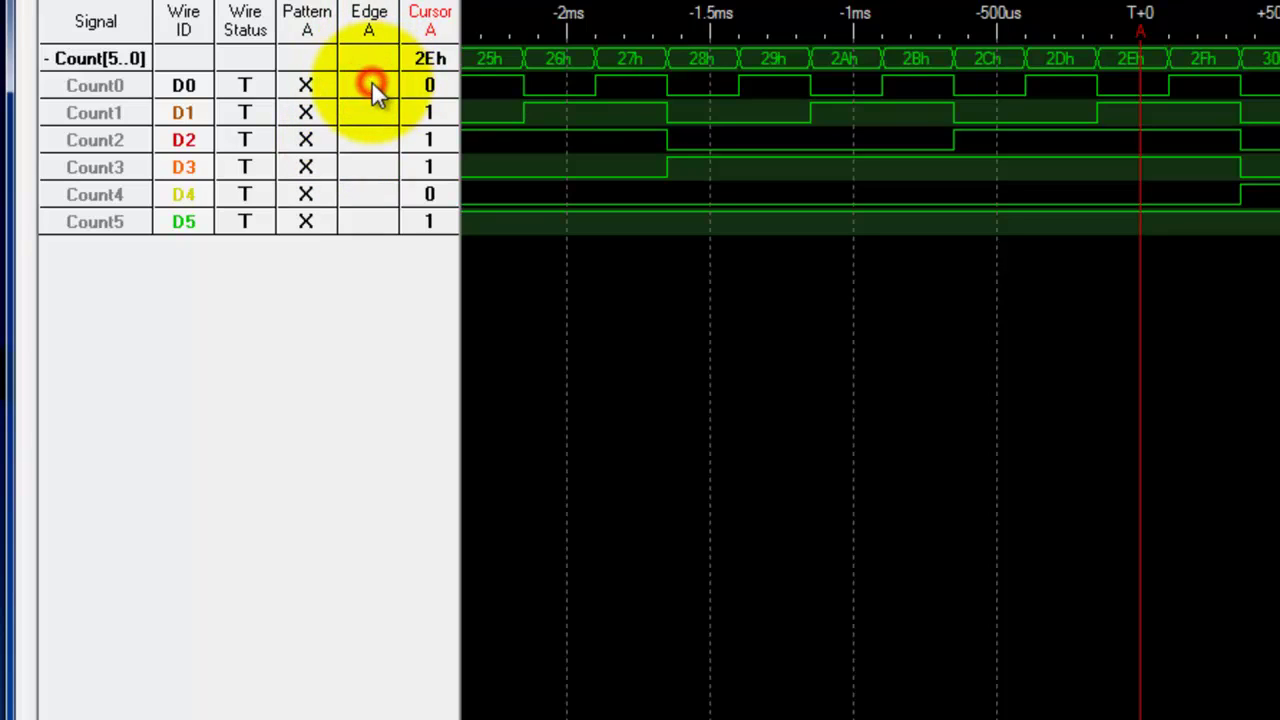
# Set Pattern A to Count3 = 1 and all other Count bits = 0 (08h)
pyautogui.click(305, 86)
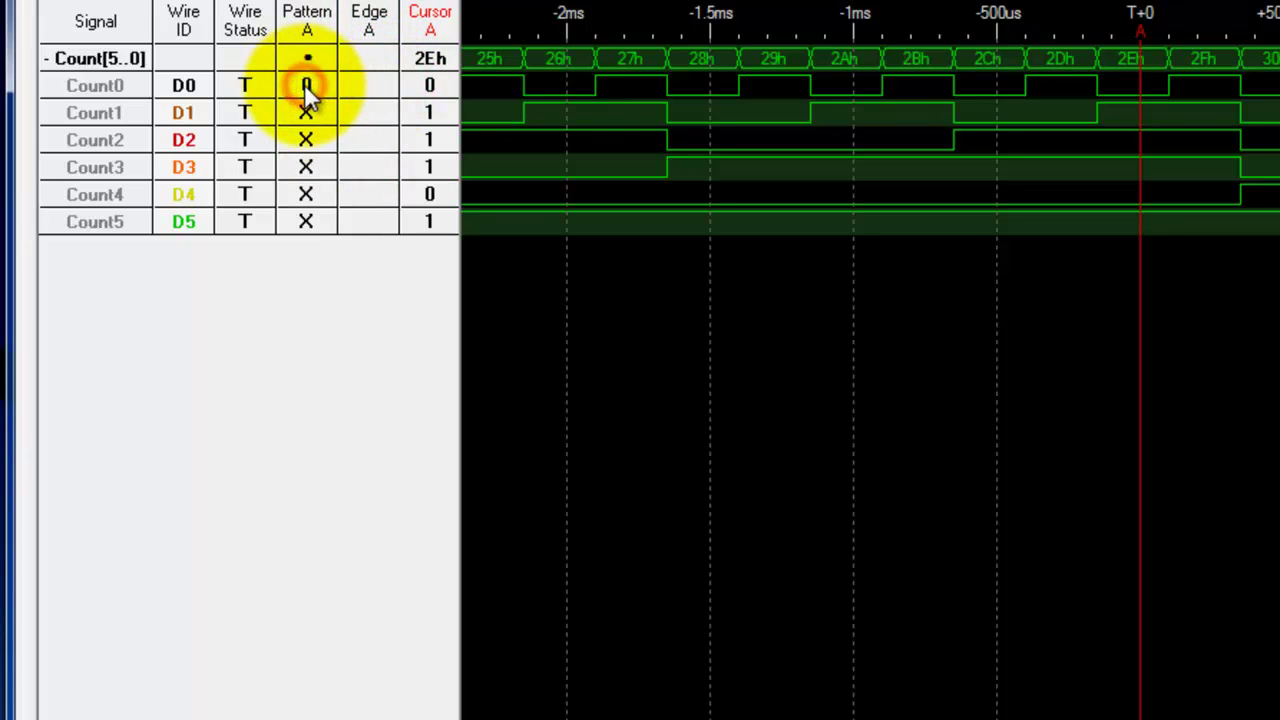
pyautogui.click(310, 110)
pyautogui.click(308, 139)
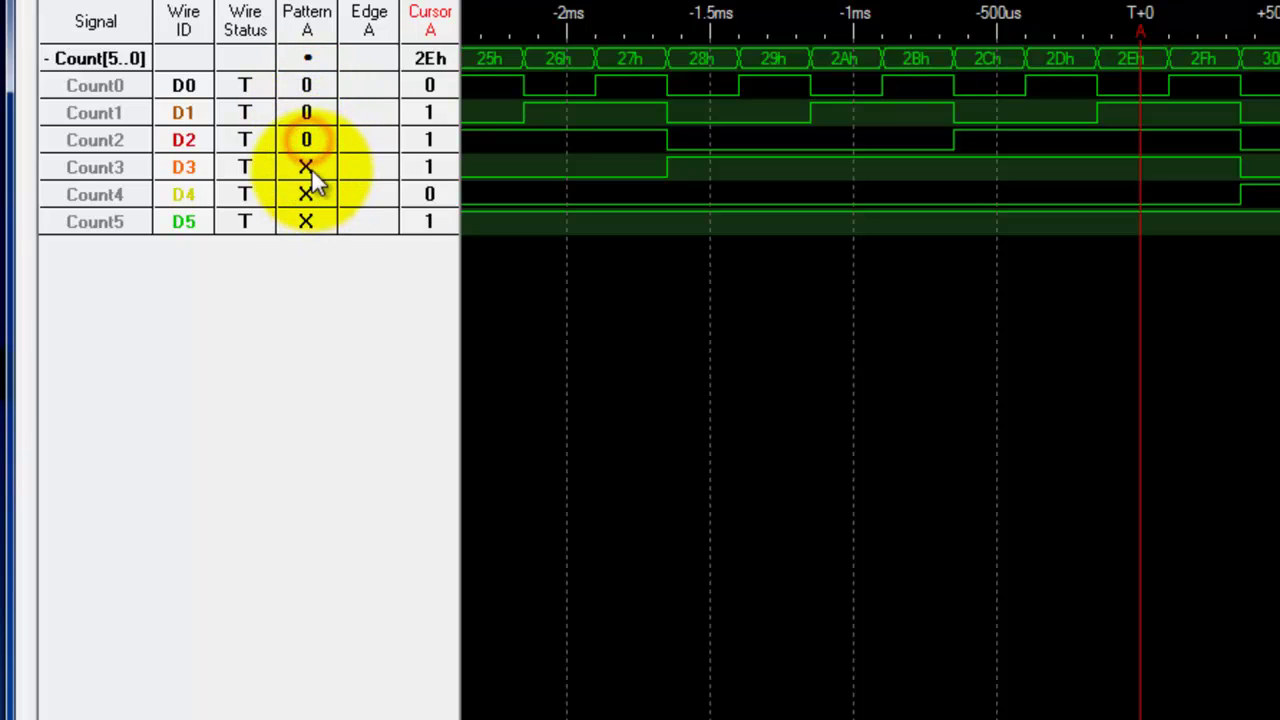
pyautogui.click(308, 166)
pyautogui.click(308, 166)
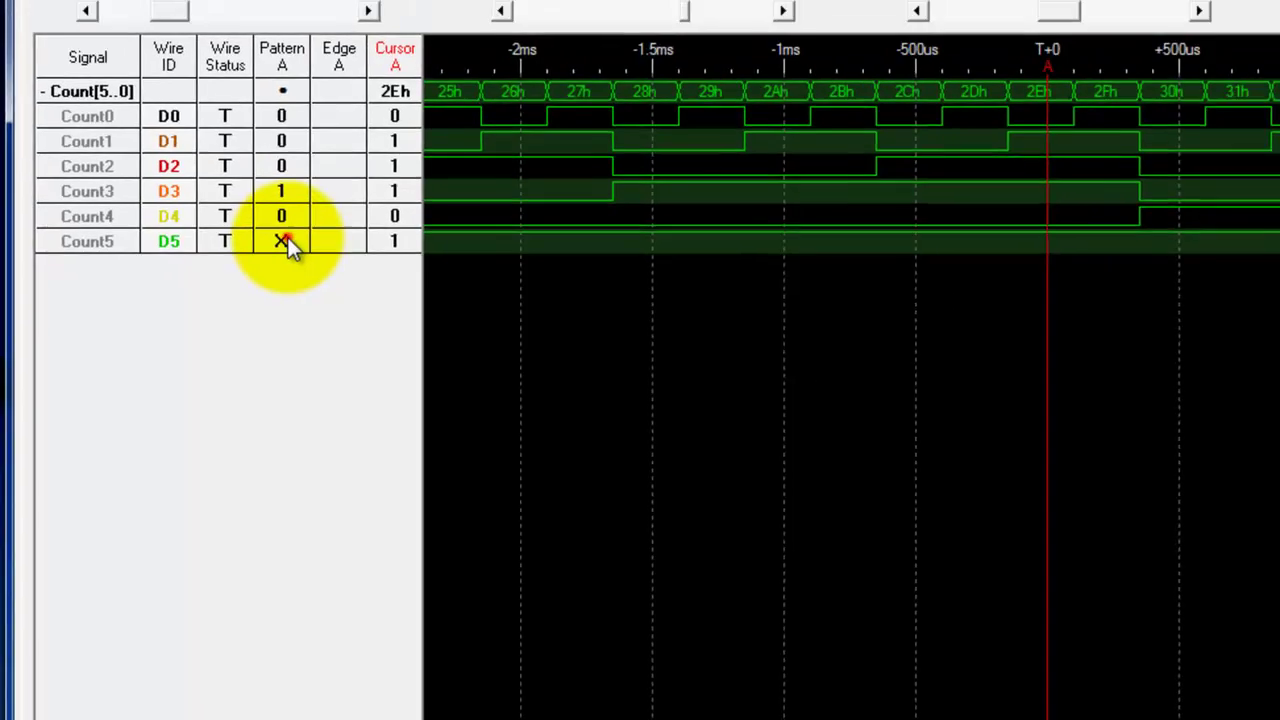
pyautogui.click(306, 221)
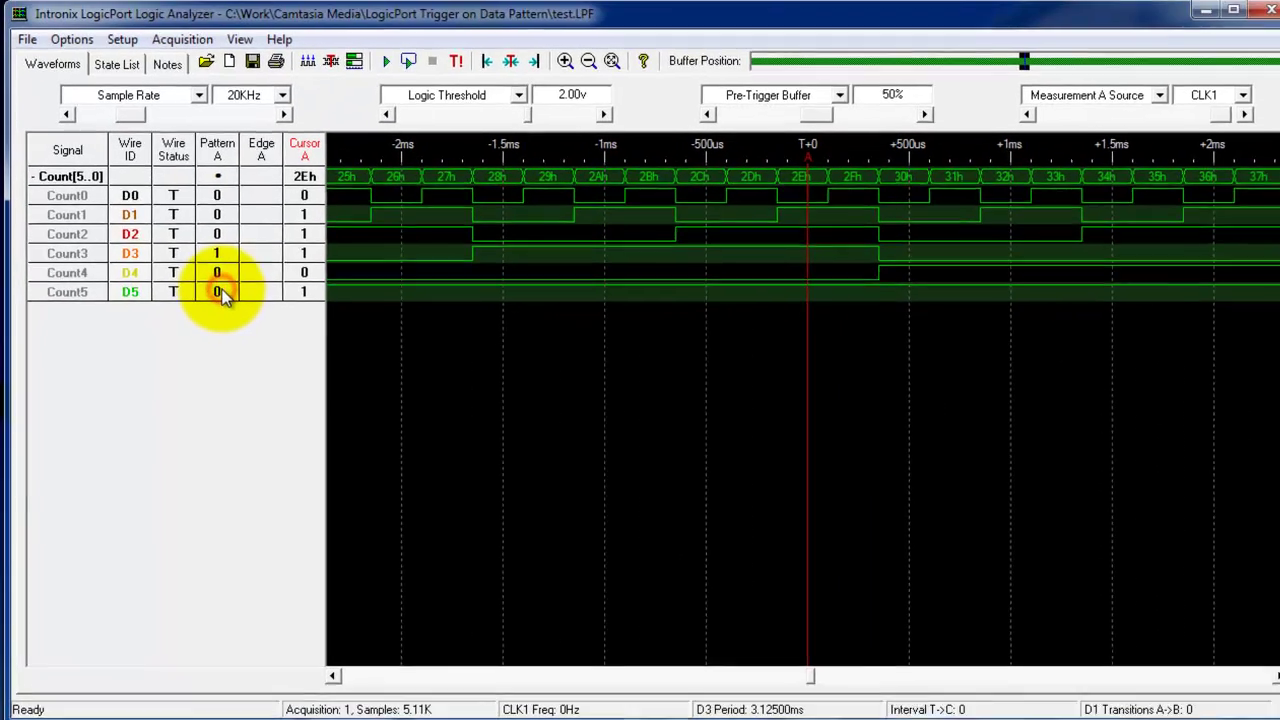
pyautogui.click(306, 221)
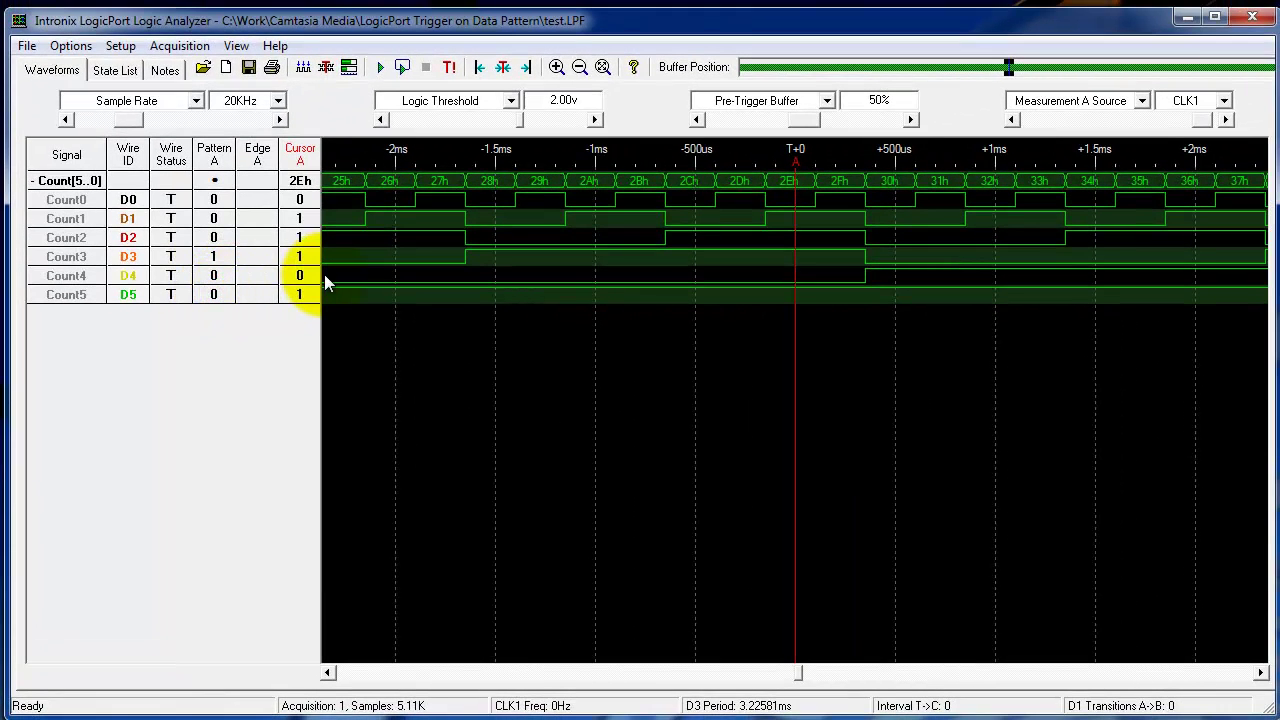
pyautogui.moveTo(797, 176)
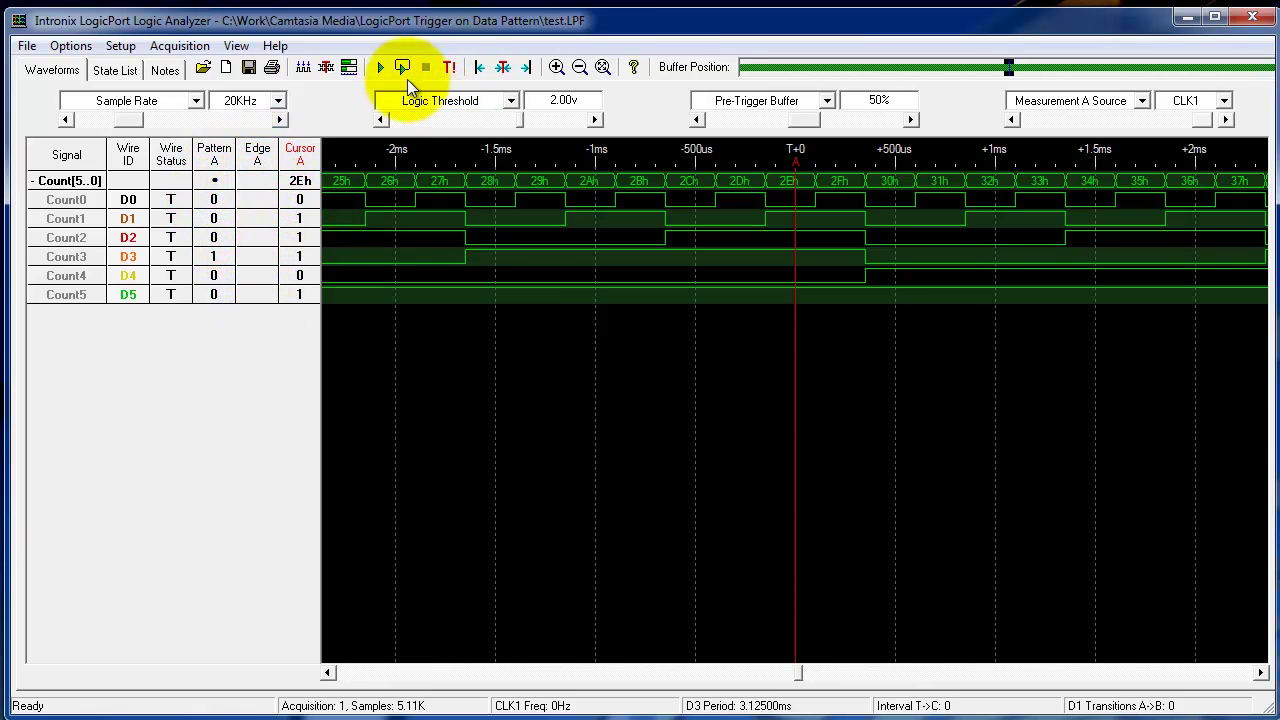
# Capture with the 08h pattern, then set Count4 high and recapture to trigger at 18h
pyautogui.click(379, 70)
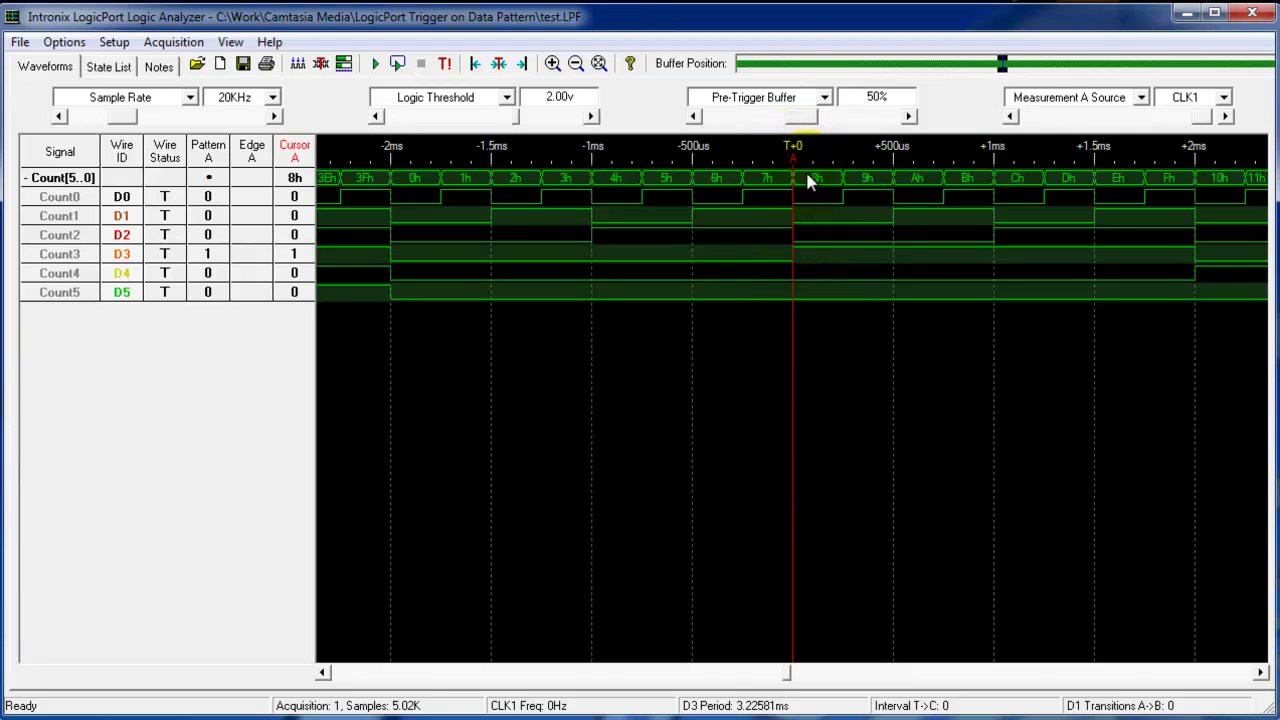
pyautogui.moveTo(817, 190)
pyautogui.click(206, 272)
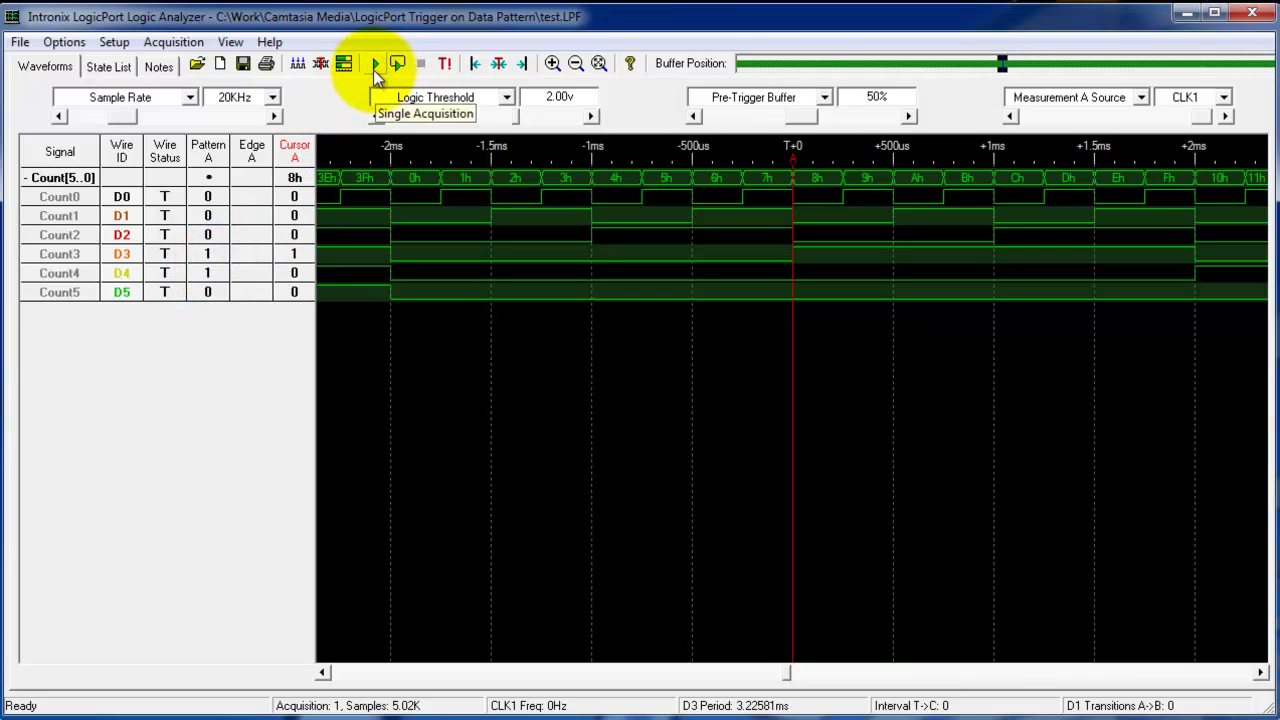
pyautogui.click(374, 66)
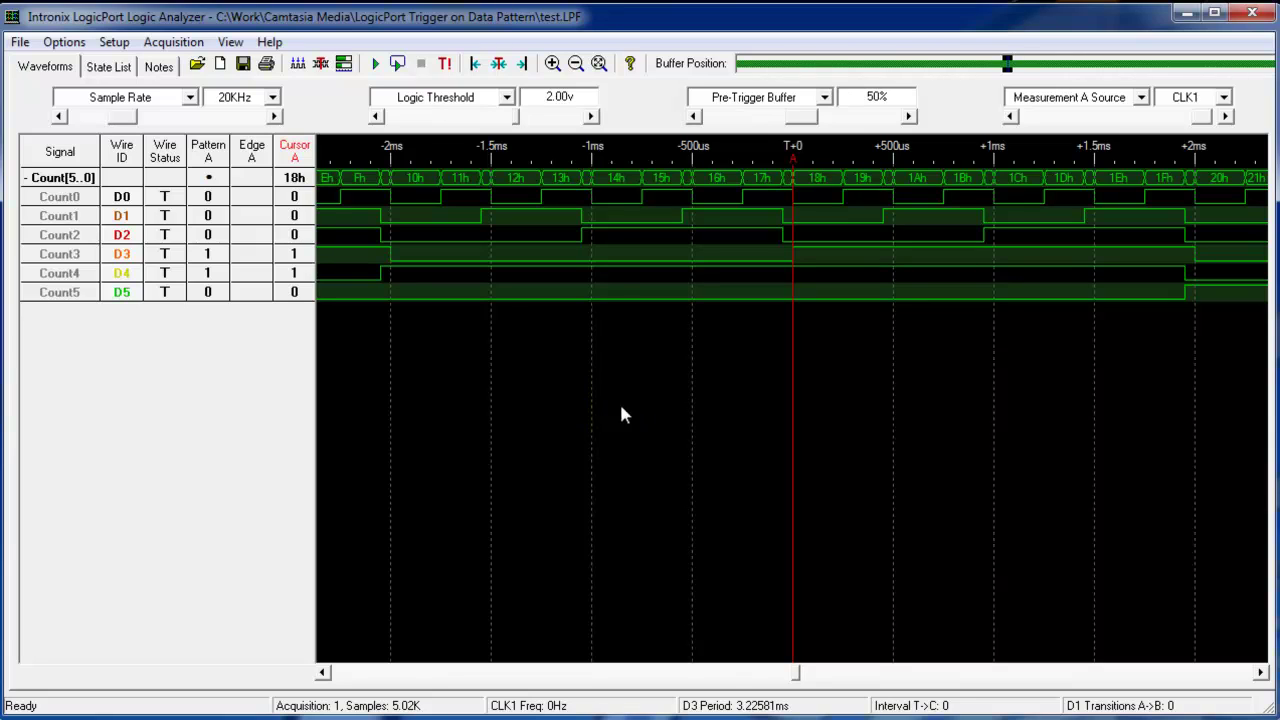
# Set Count5's Pattern A bit to X (don't-care)
pyautogui.click(207, 291)
pyautogui.click(177, 296)
pyautogui.click(220, 297)
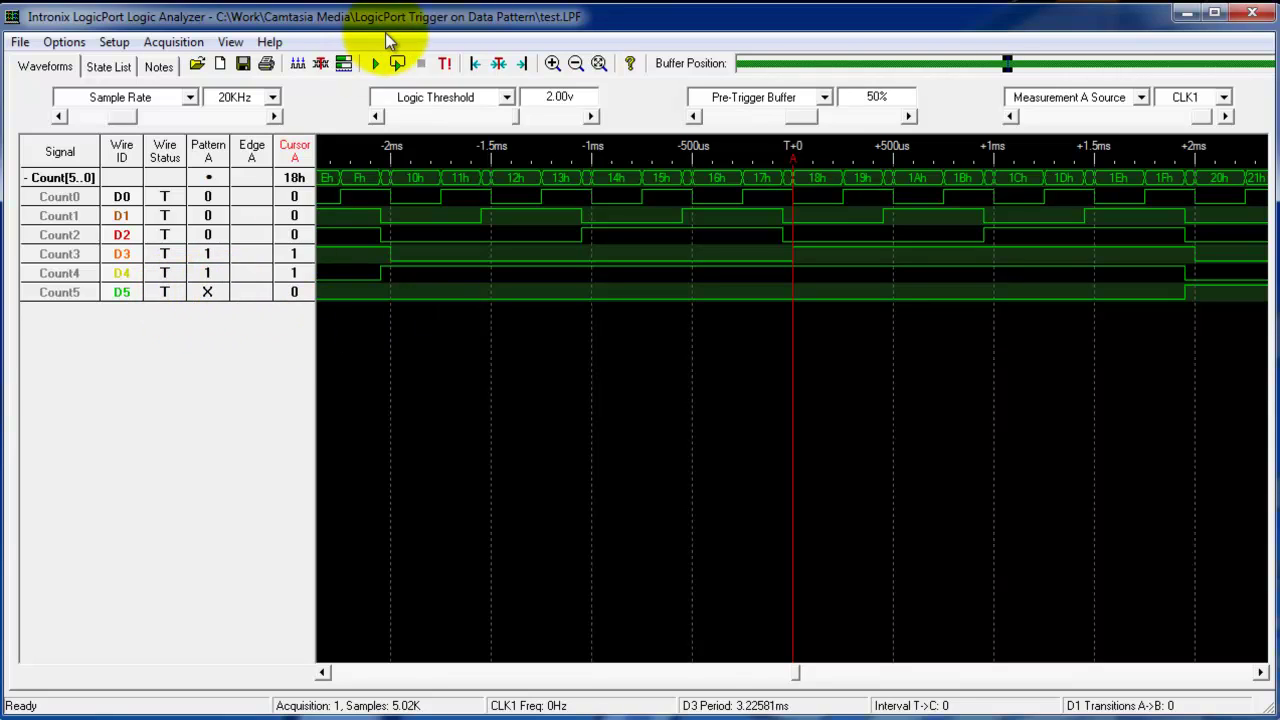
# Run four single acquisitions to confirm triggering on both 18h and 38h
pyautogui.click(377, 67)
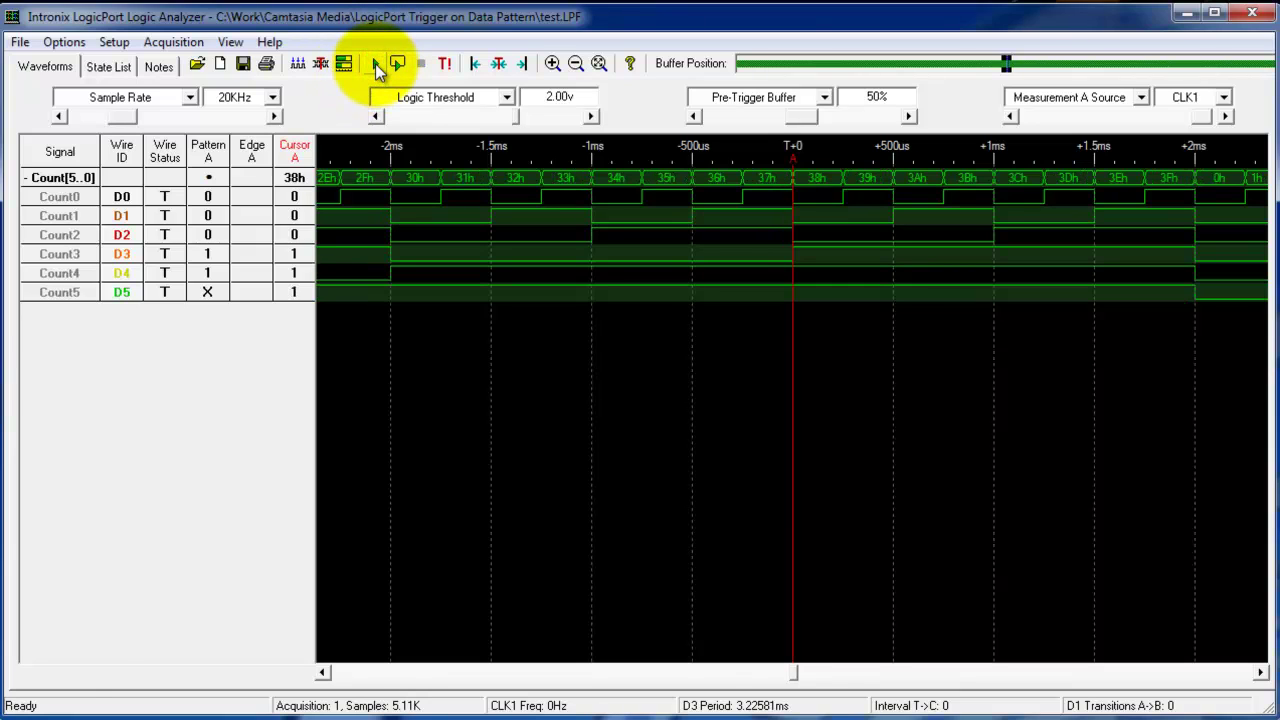
pyautogui.click(377, 67)
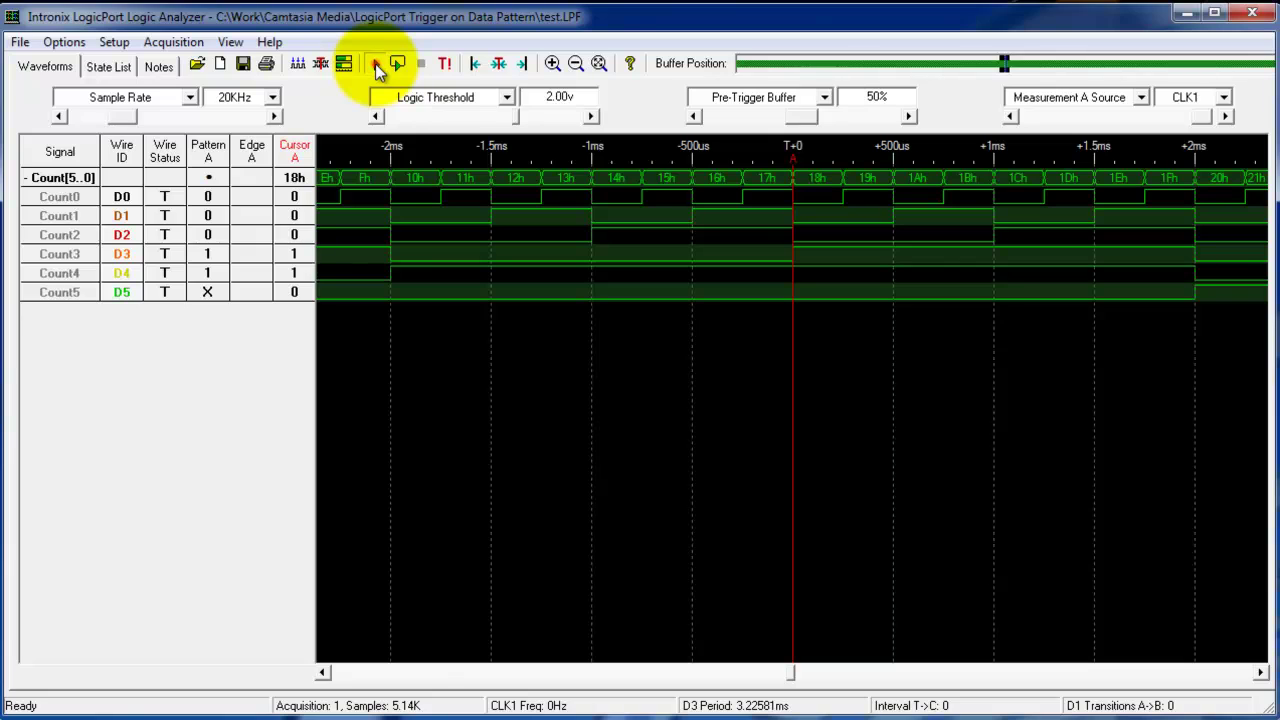
pyautogui.click(377, 67)
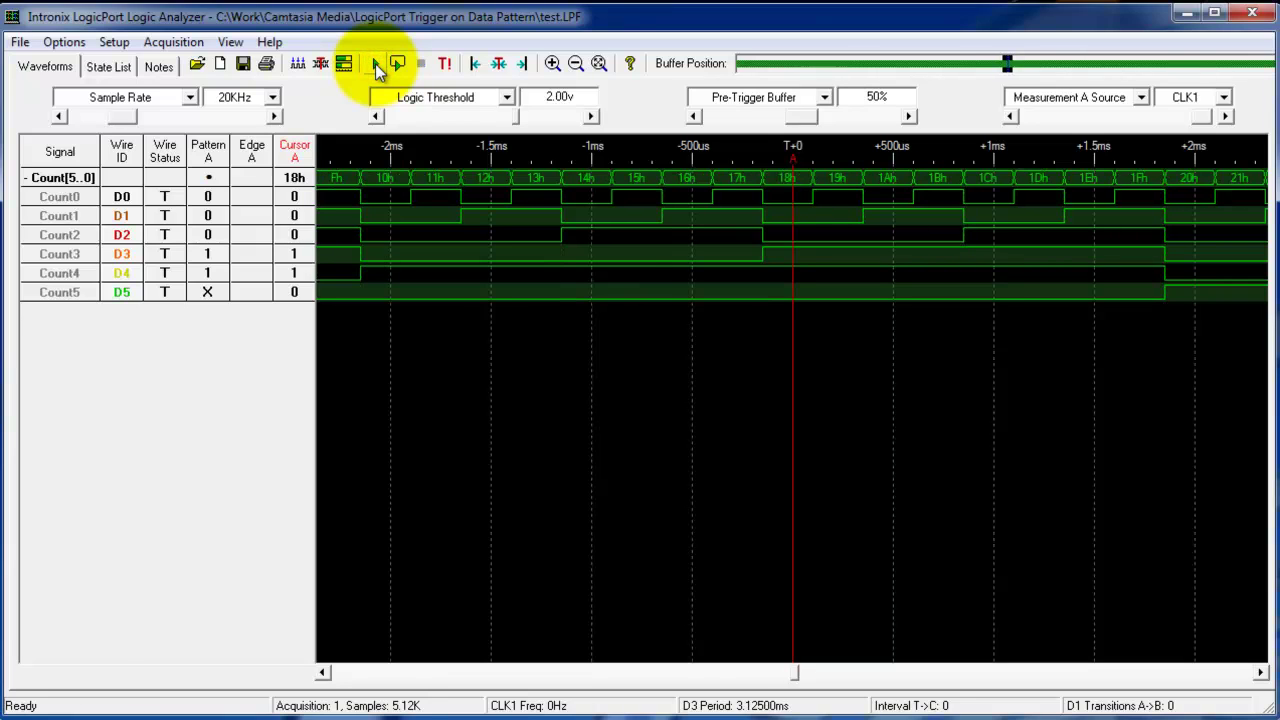
pyautogui.click(377, 67)
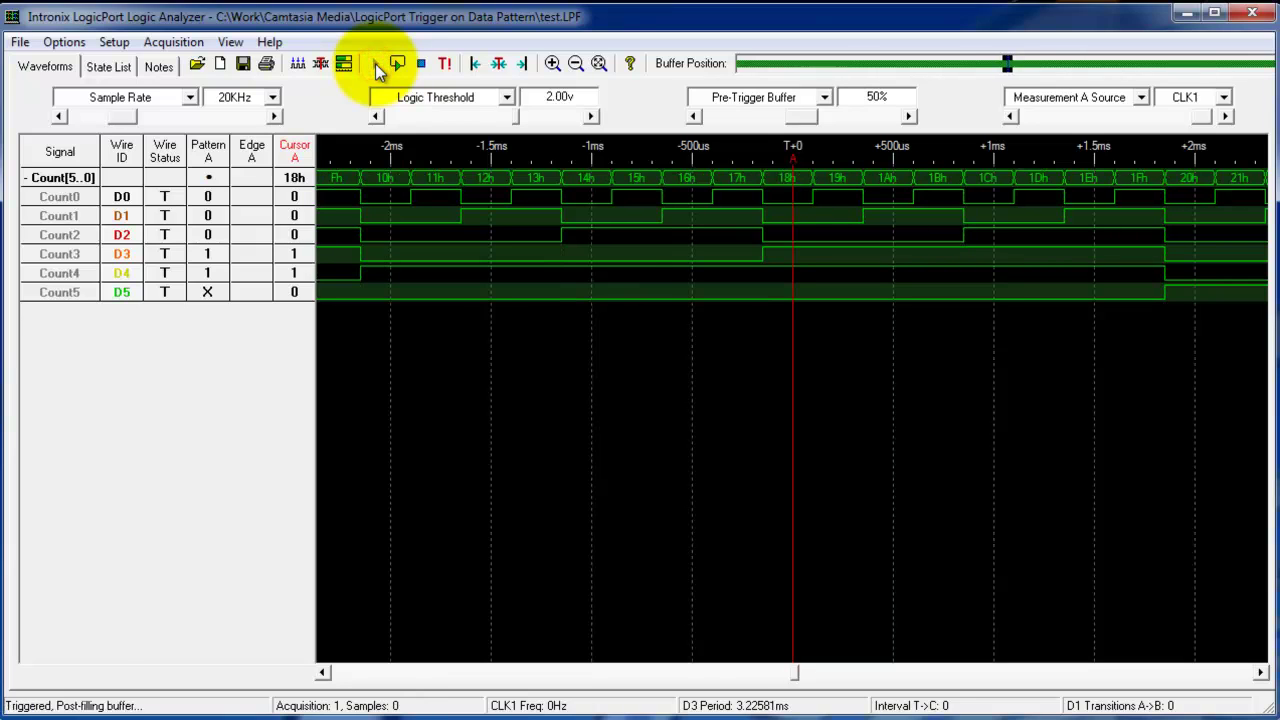